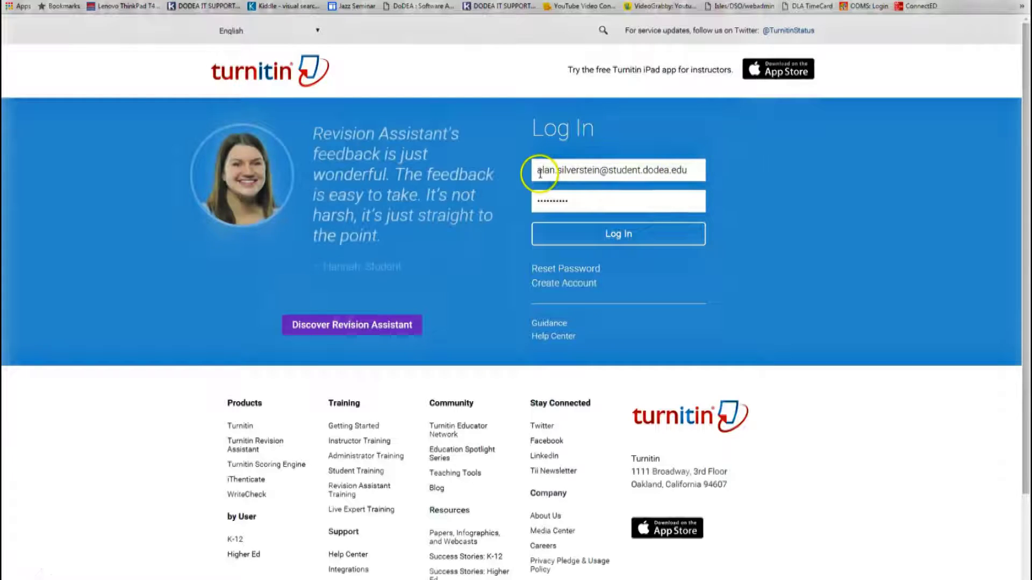
Log in to the Turnitin account with the e-mail address and password already filled in.
{"action": "left_click_drag", "start_coordinate": [539, 173], "coordinate": [696, 173]}
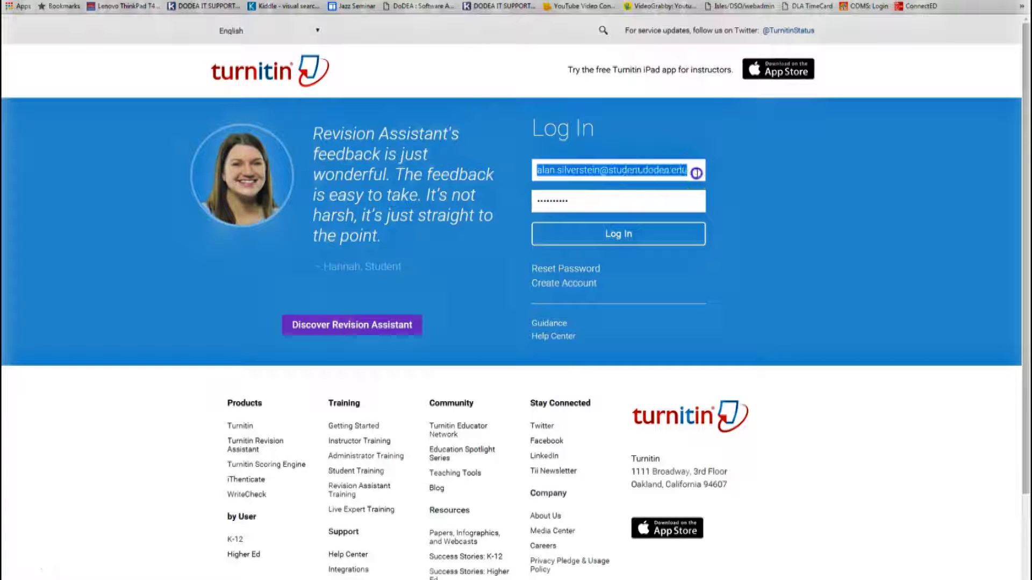
{"action": "left_click", "coordinate": [647, 206]}
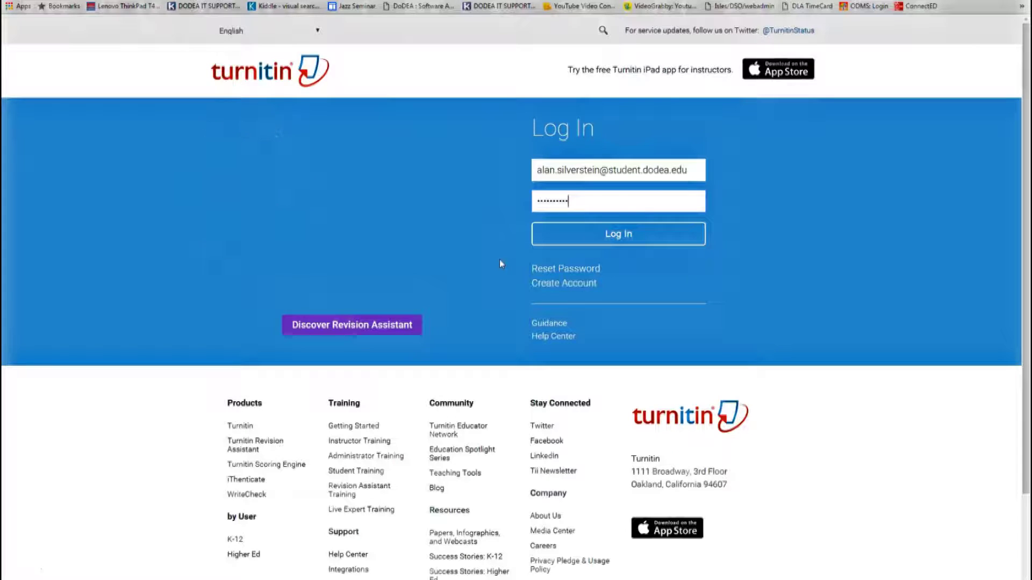
{"action": "left_click", "coordinate": [622, 235]}
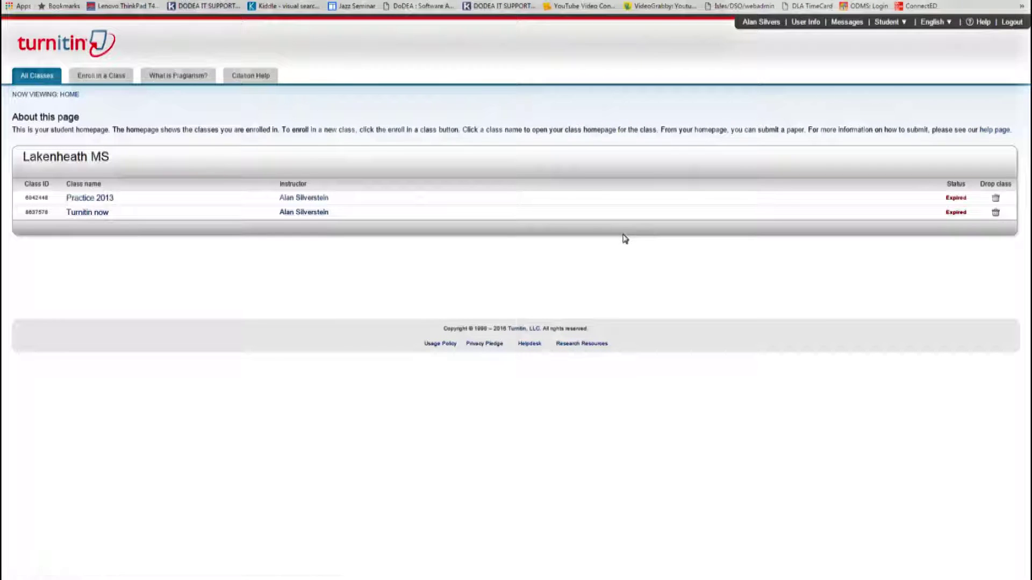
Switch the account role to Instructor and open the Cloud Based Applications for Education: Section 002 class.
{"action": "left_click", "coordinate": [905, 24]}
{"action": "left_click", "coordinate": [894, 38]}
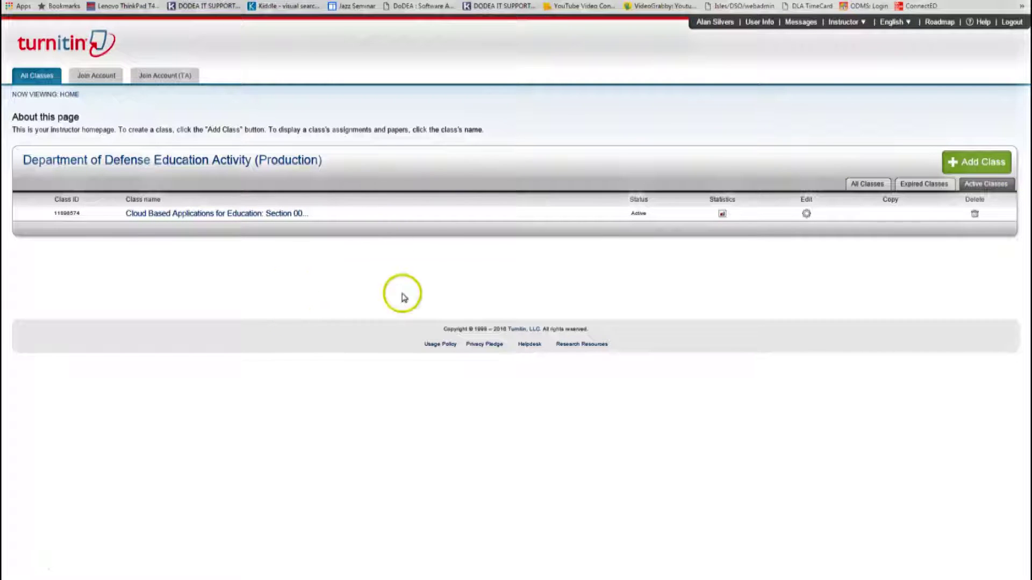
{"action": "left_click", "coordinate": [230, 214]}
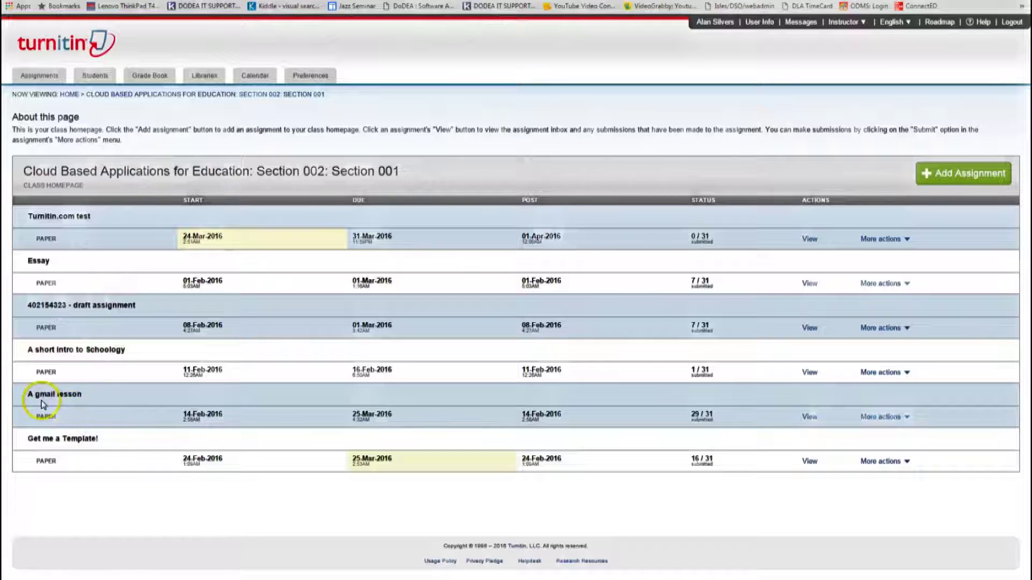
Open the "A gmail lesson" assignment for editing and expand its optional settings.
{"action": "left_click", "coordinate": [903, 417]}
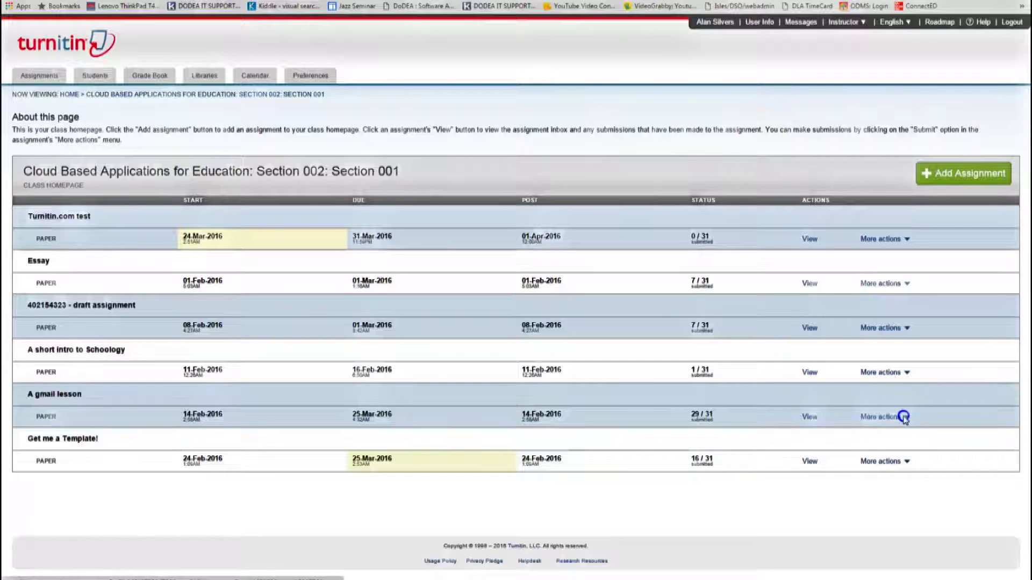
{"action": "left_click", "coordinate": [866, 432]}
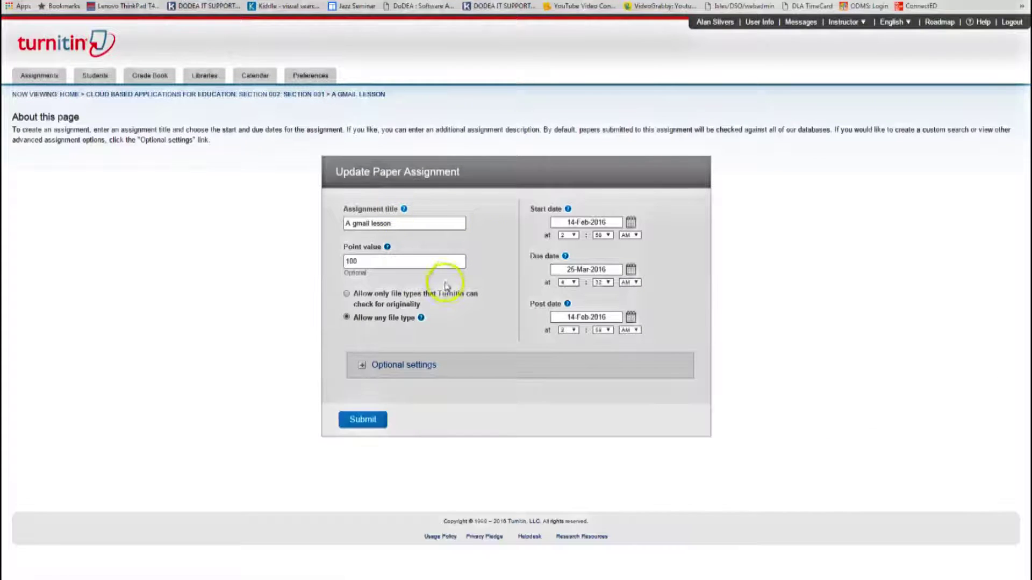
{"action": "left_click", "coordinate": [362, 368]}
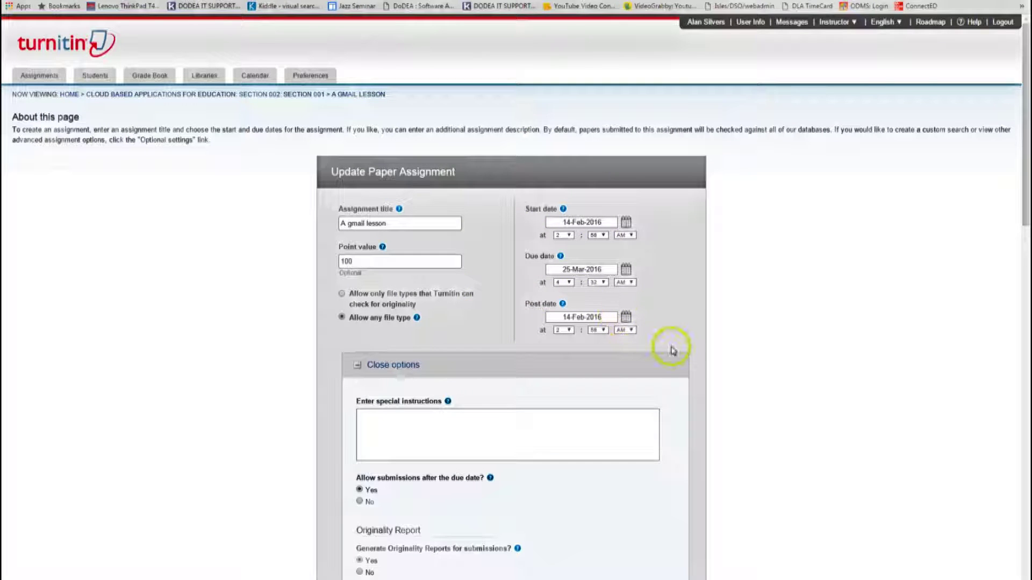
Set the assignment to exclude bibliographic materials from the Similarity Index but not quoted materials.
{"action": "scroll", "coordinate": [790, 311], "scroll_direction": "down", "scroll_amount": 2}
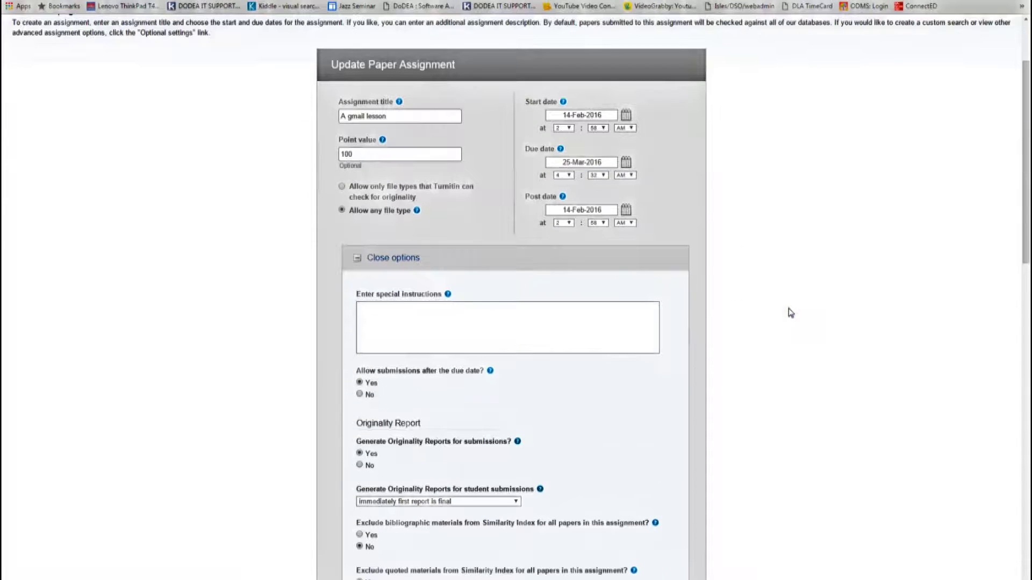
{"action": "scroll", "coordinate": [791, 313], "scroll_direction": "down", "scroll_amount": 2}
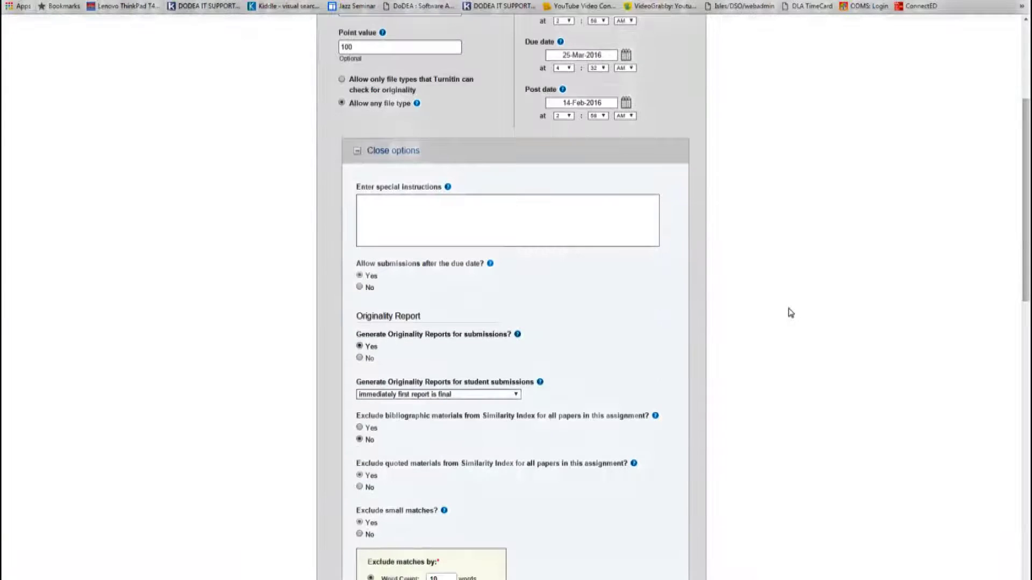
{"action": "scroll", "coordinate": [791, 313], "scroll_direction": "down", "scroll_amount": 2}
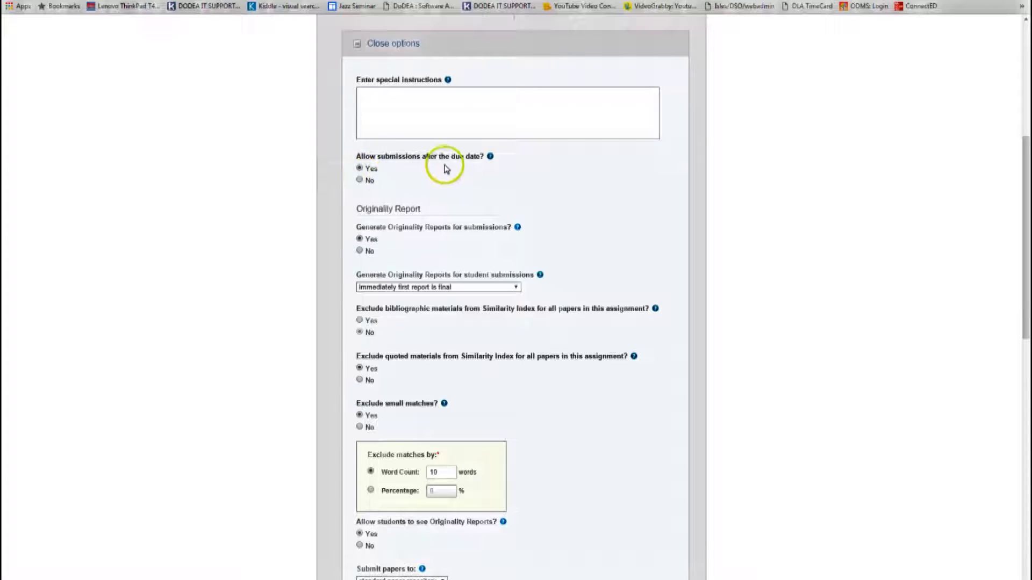
{"action": "scroll", "coordinate": [457, 205], "scroll_direction": "down", "scroll_amount": 1}
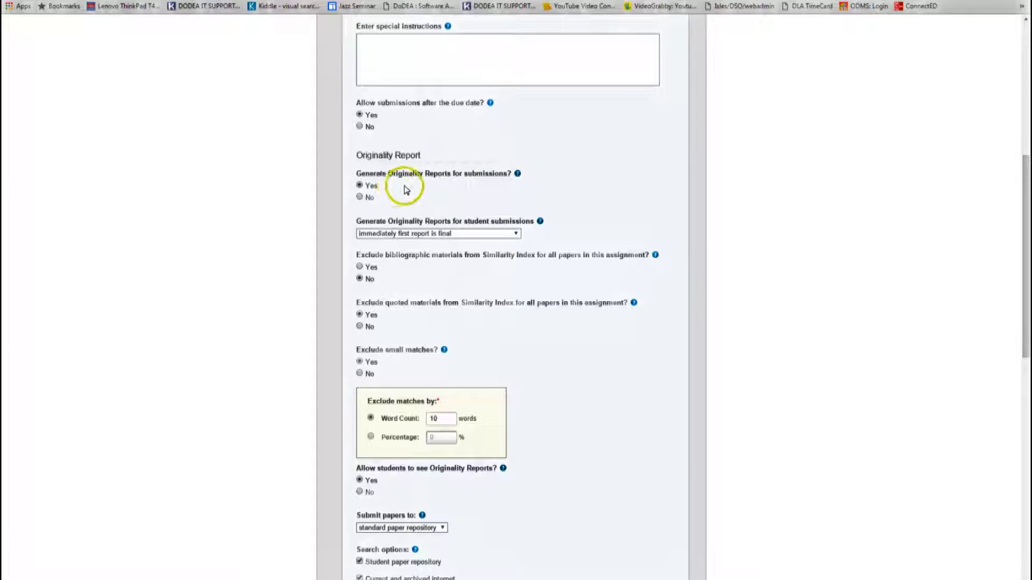
{"action": "scroll", "coordinate": [400, 188], "scroll_direction": "down", "scroll_amount": 2}
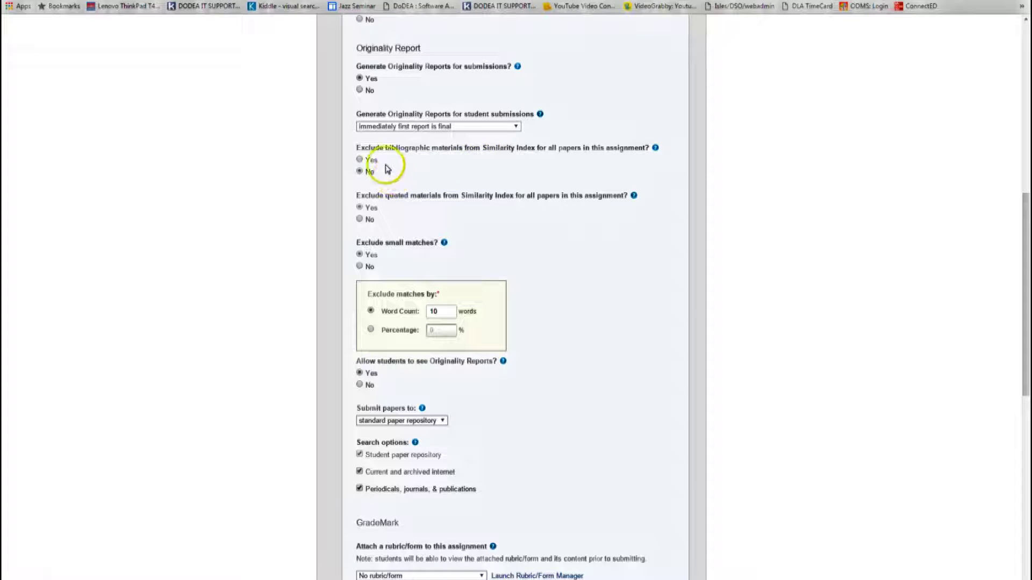
{"action": "left_click", "coordinate": [360, 161]}
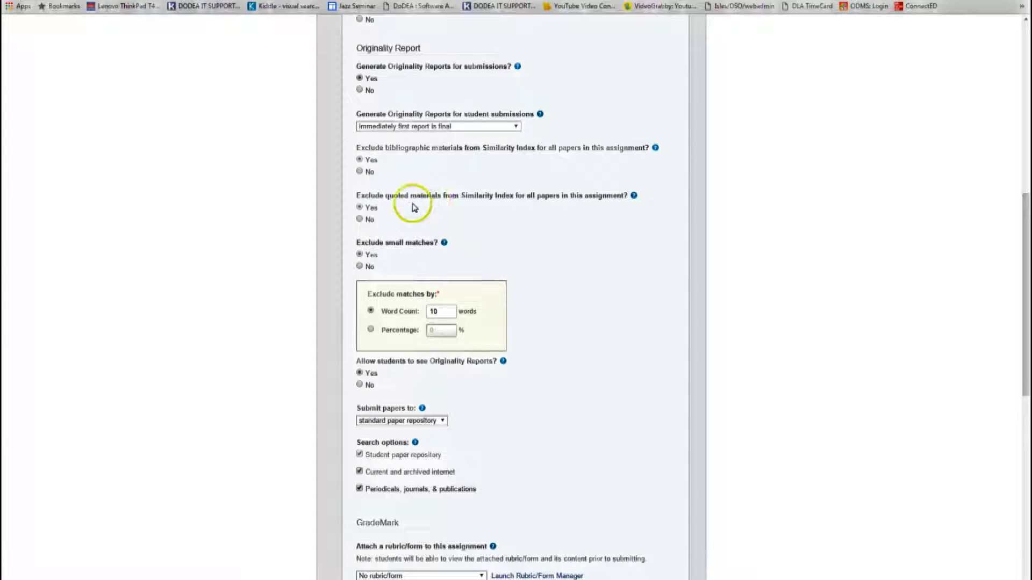
{"action": "left_click", "coordinate": [360, 219]}
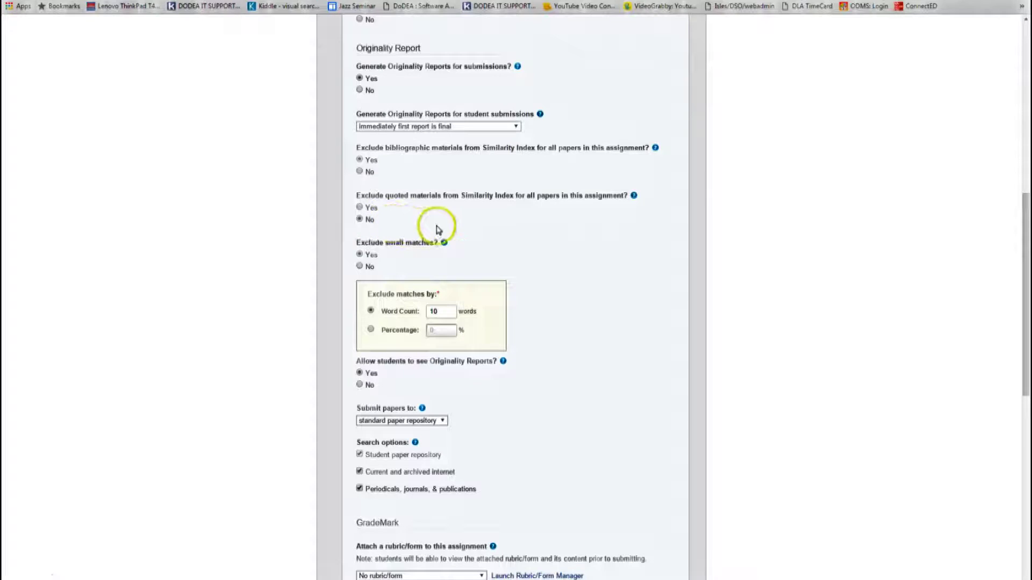
Switch the small-match exclusion to be based on percentage instead of word count.
{"action": "scroll", "coordinate": [541, 232], "scroll_direction": "down", "scroll_amount": 1}
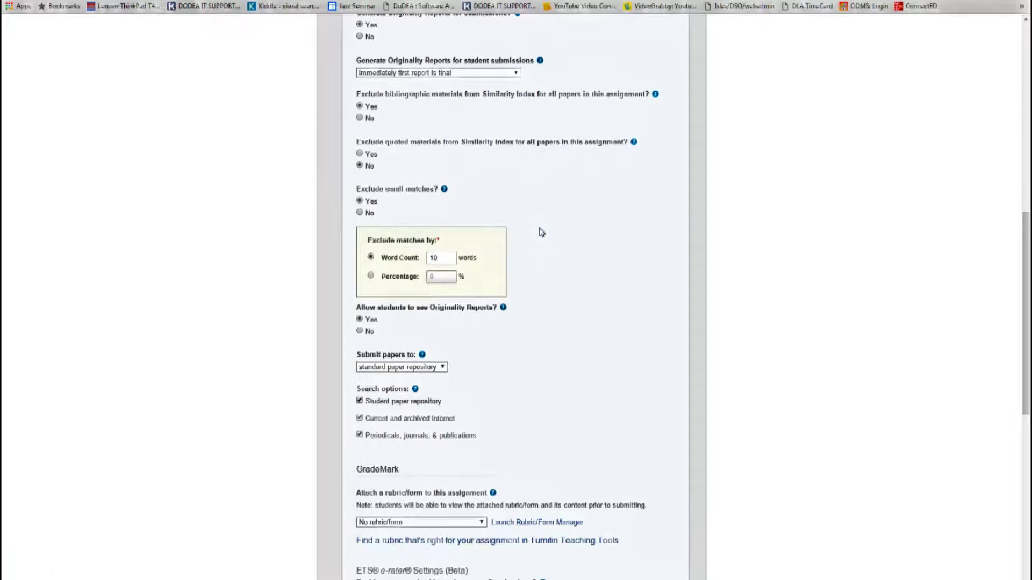
{"action": "scroll", "coordinate": [541, 232], "scroll_direction": "up", "scroll_amount": 1}
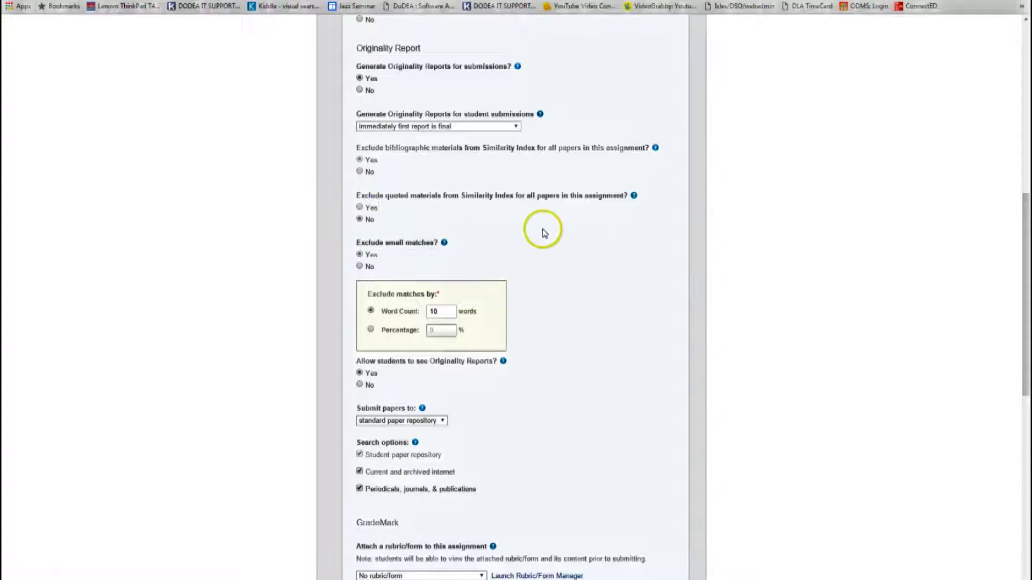
{"action": "scroll", "coordinate": [535, 231], "scroll_direction": "down", "scroll_amount": 2}
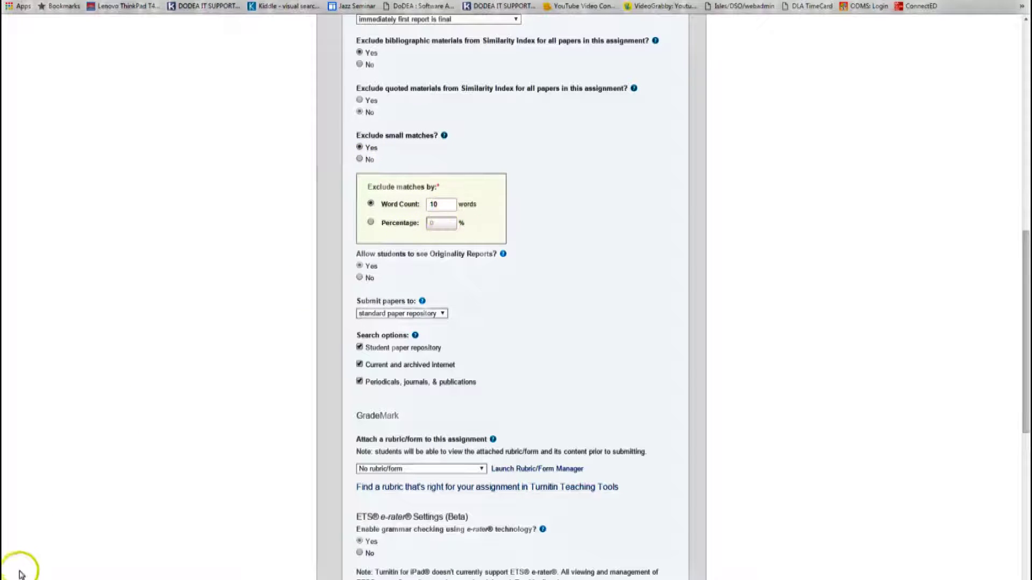
{"action": "left_click", "coordinate": [370, 223]}
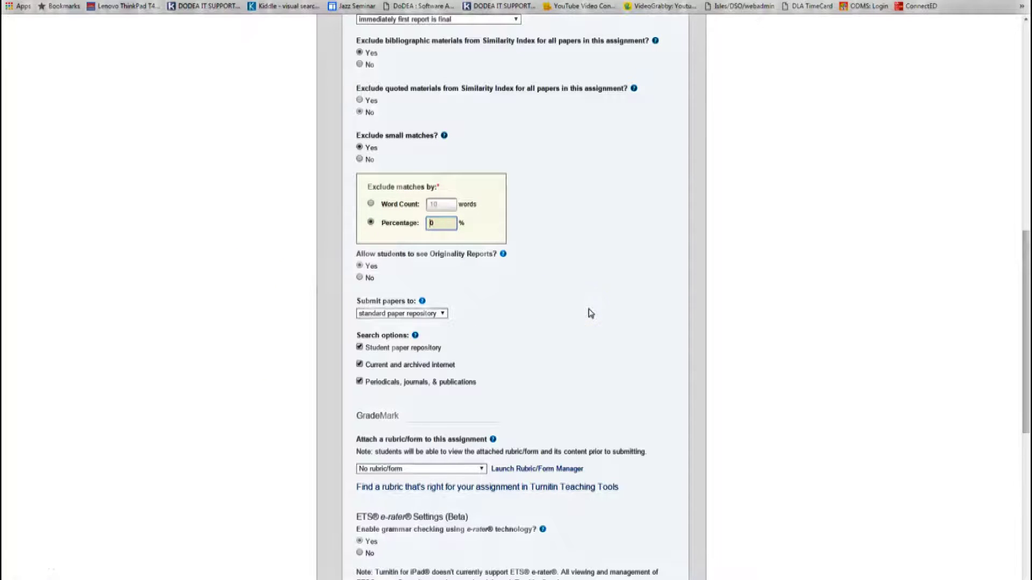
Check which Common Core rubrics can be attached to the assignment, without choosing one.
{"action": "scroll", "coordinate": [591, 314], "scroll_direction": "down", "scroll_amount": 4}
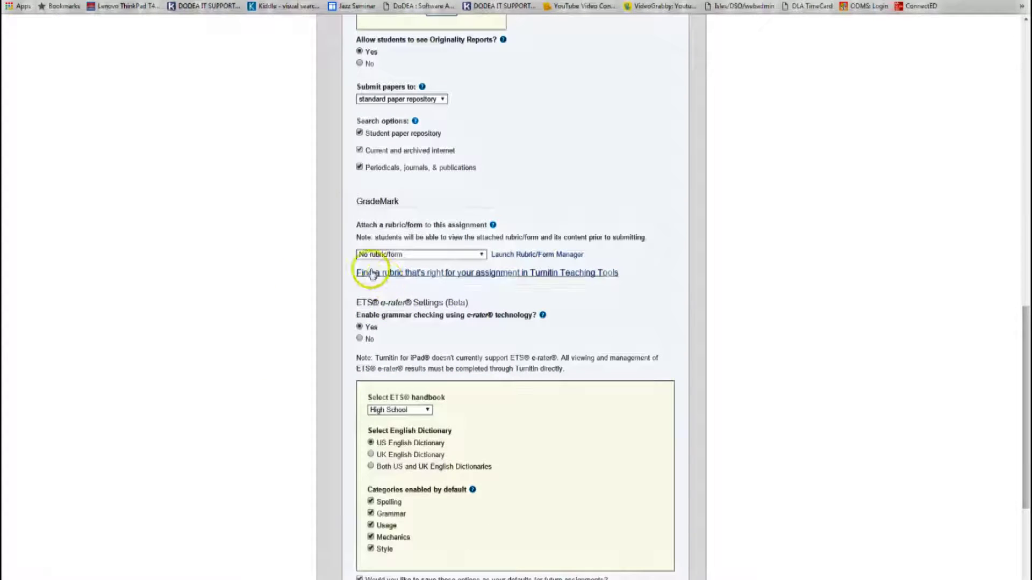
{"action": "left_click", "coordinate": [399, 255]}
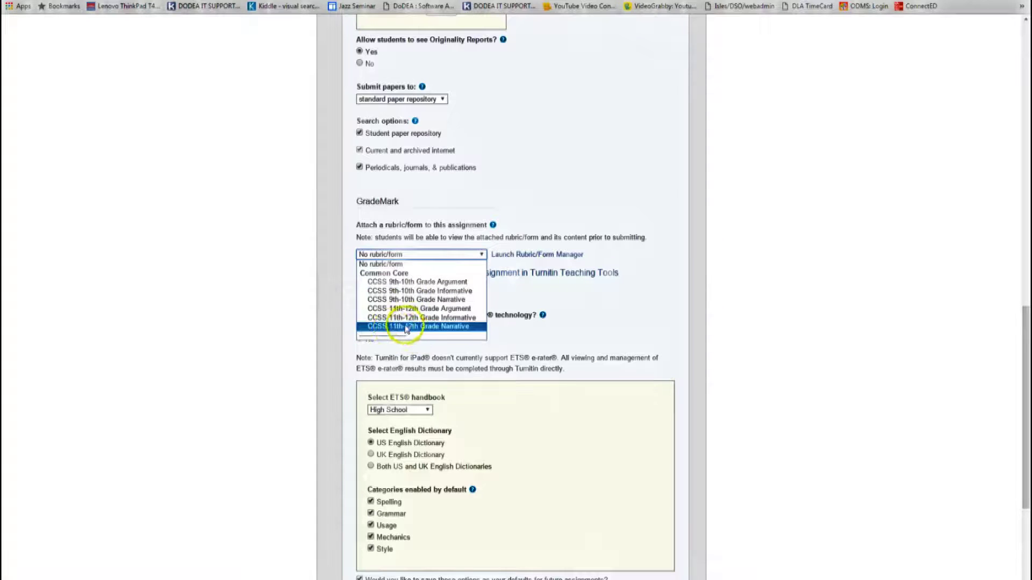
{"action": "left_click", "coordinate": [260, 283]}
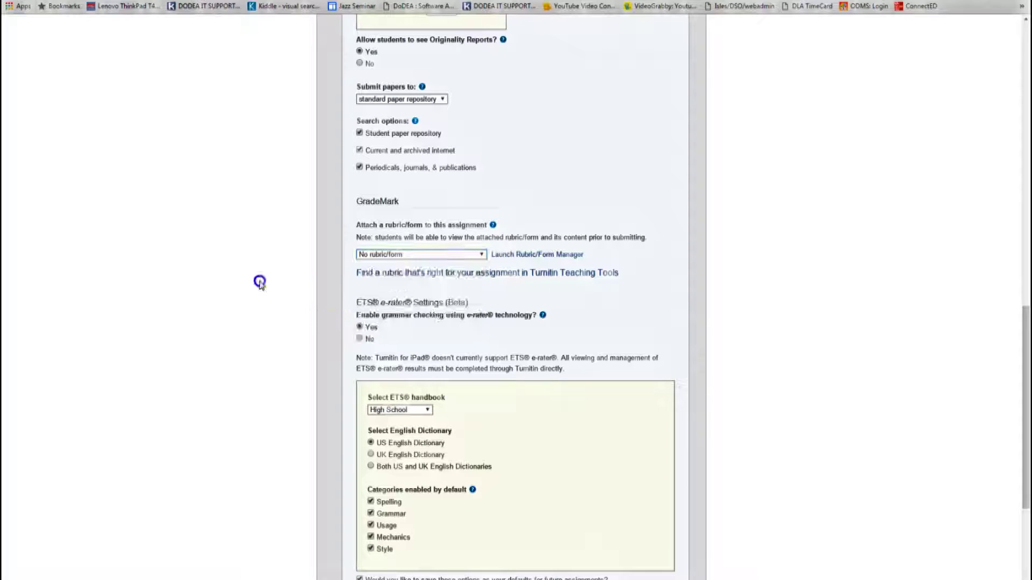
Turn e-rater grammar checking off and back on, and submit the updated assignment settings.
{"action": "scroll", "coordinate": [260, 285], "scroll_direction": "down", "scroll_amount": 4}
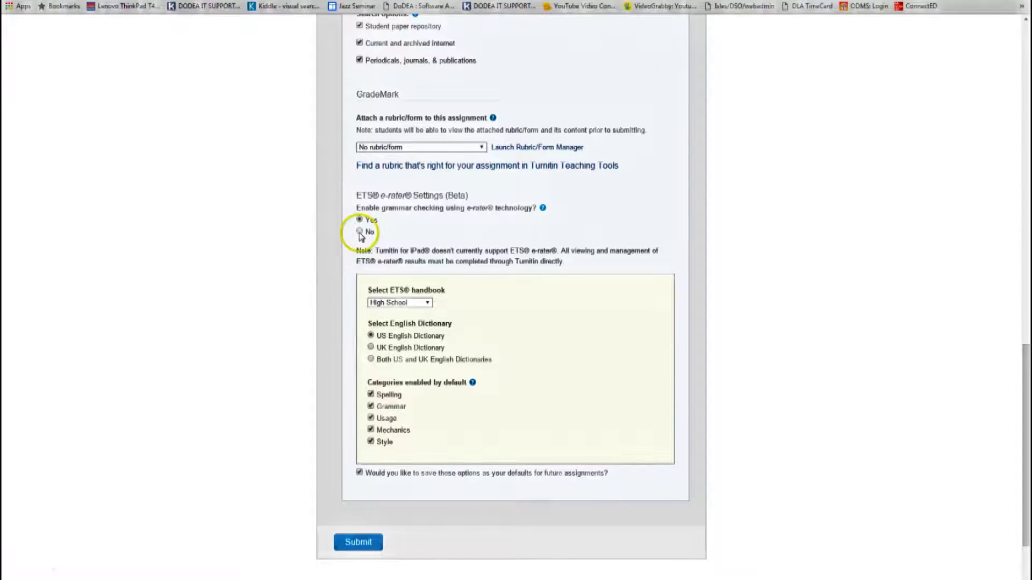
{"action": "left_click", "coordinate": [358, 232]}
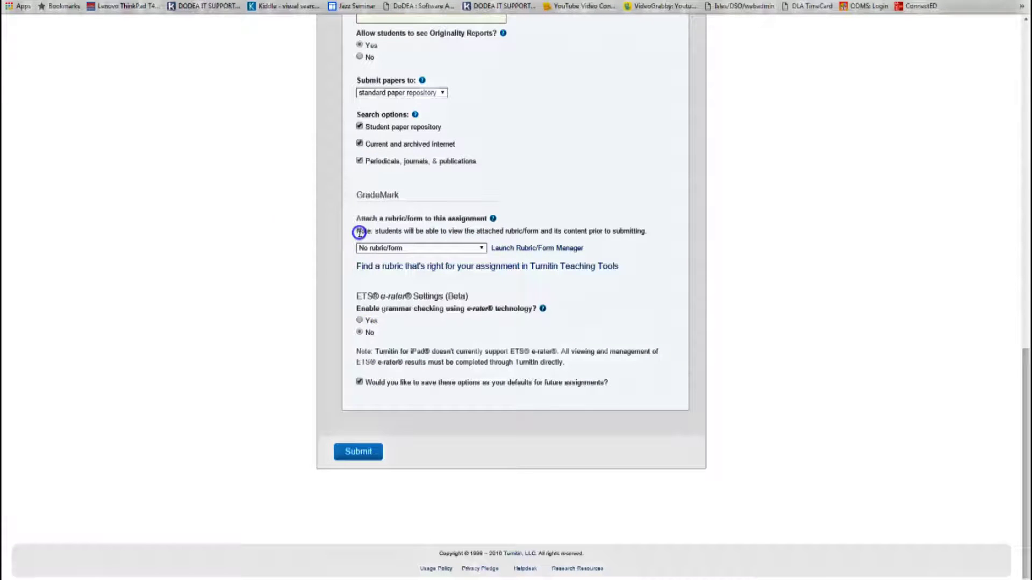
{"action": "left_click", "coordinate": [359, 321]}
{"action": "scroll", "coordinate": [269, 299], "scroll_direction": "down", "scroll_amount": 4}
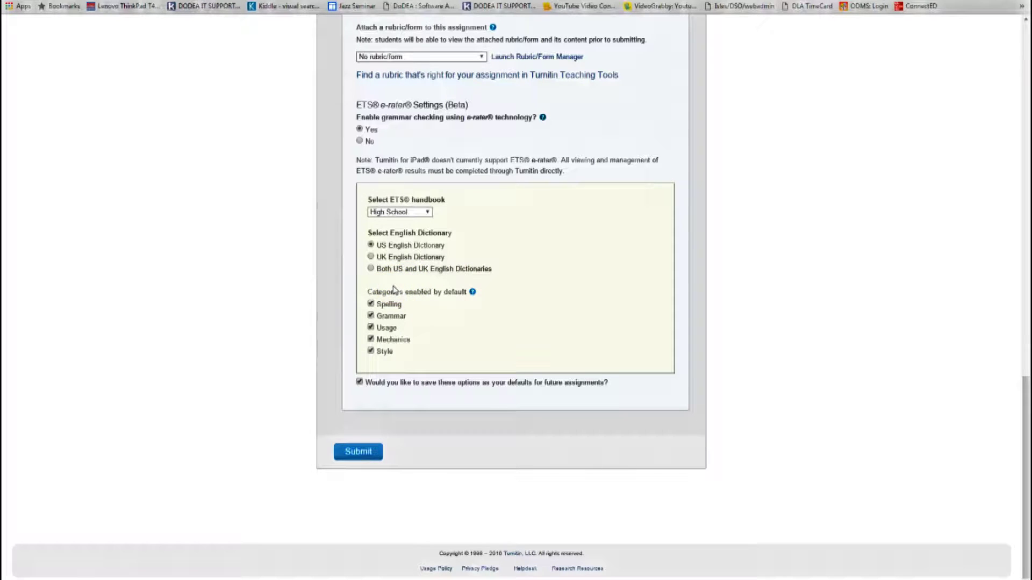
{"action": "left_click", "coordinate": [359, 453]}
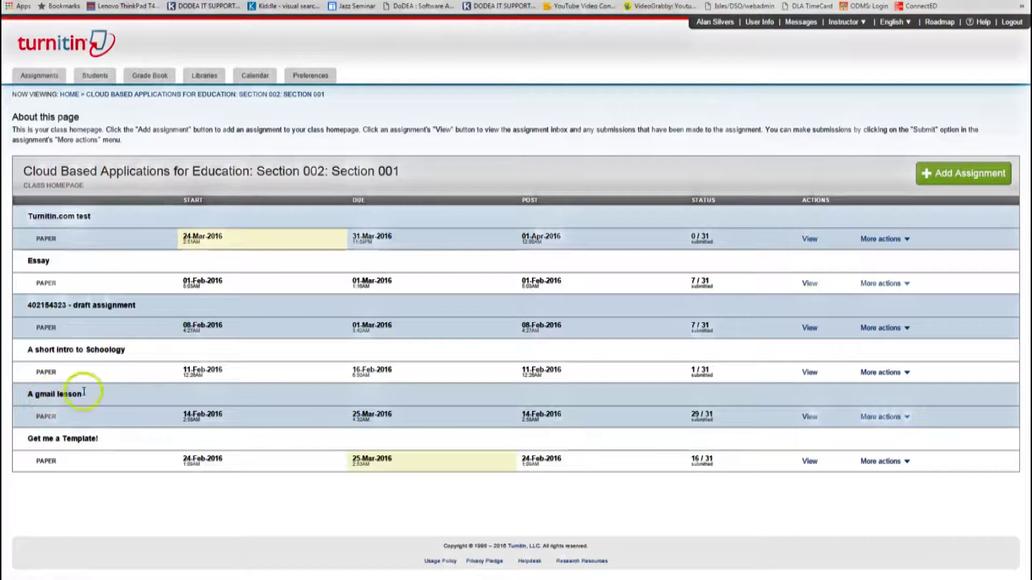
View the "A gmail lesson" submissions and open the 0% similarity Dream_Dormitory_Project_German_II.docx paper for grading in GradeMark.
{"action": "left_click", "coordinate": [809, 416]}
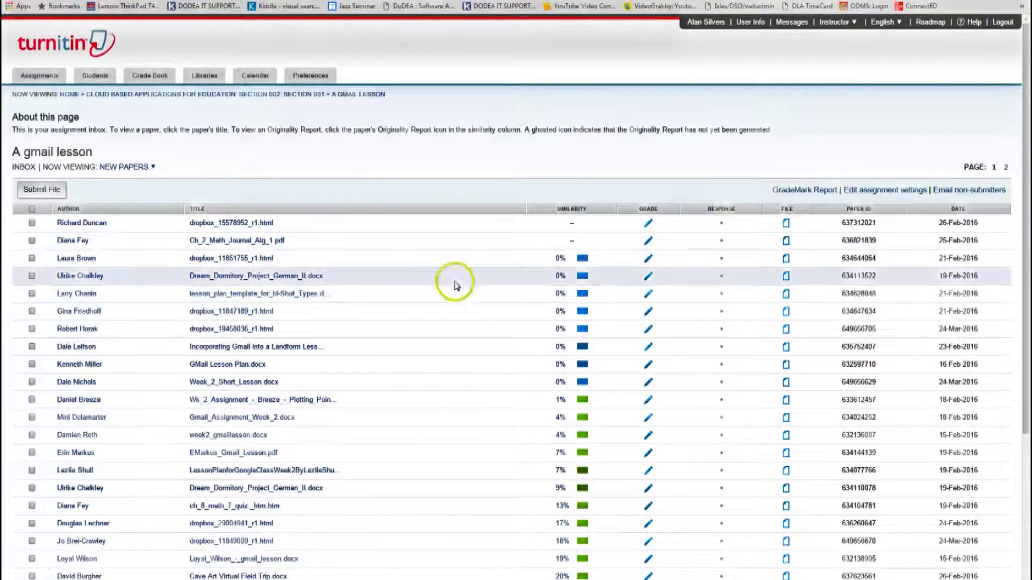
{"action": "scroll", "coordinate": [494, 295], "scroll_direction": "down", "scroll_amount": 2}
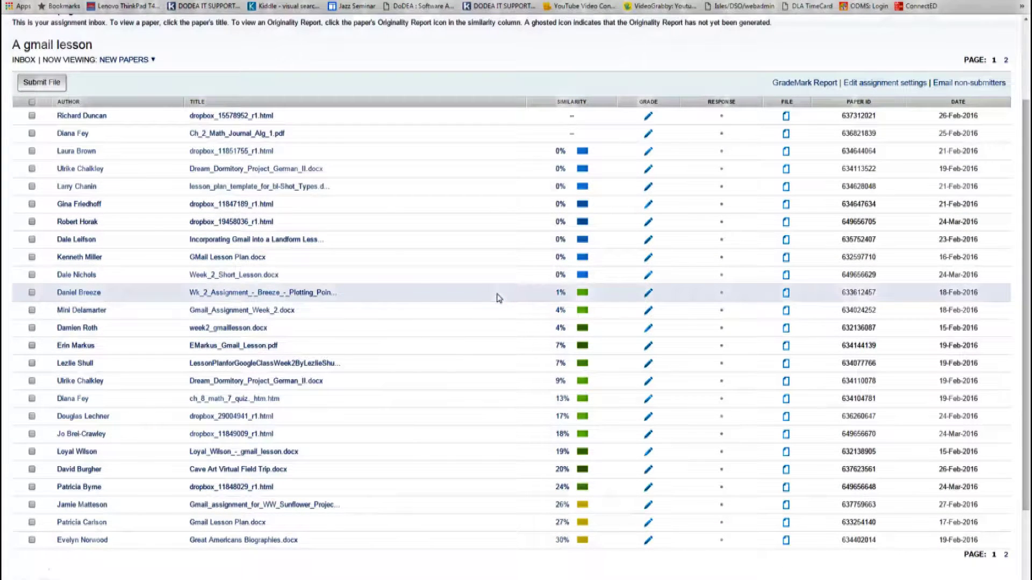
{"action": "scroll", "coordinate": [499, 298], "scroll_direction": "up", "scroll_amount": 2}
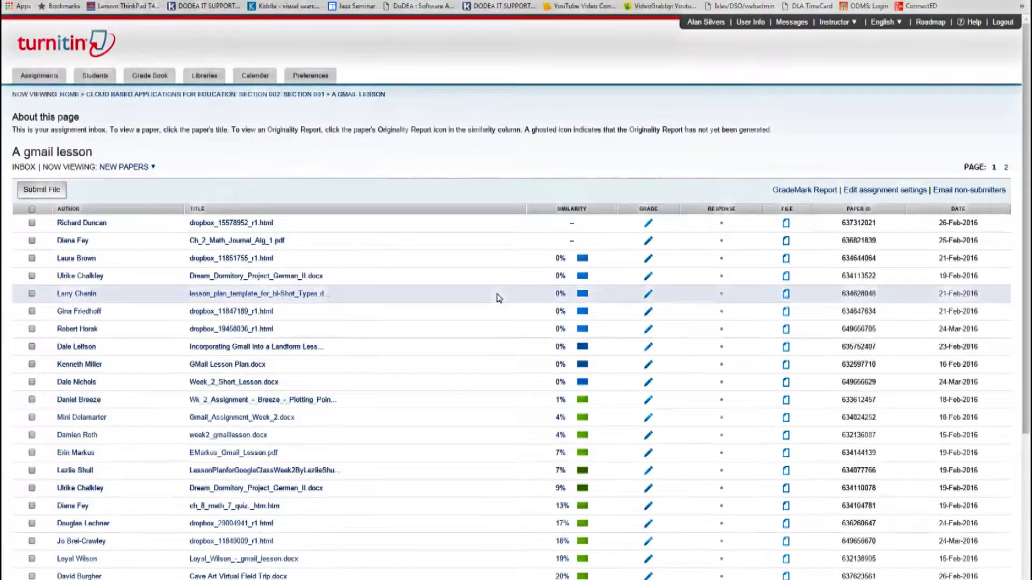
{"action": "left_click", "coordinate": [445, 311]}
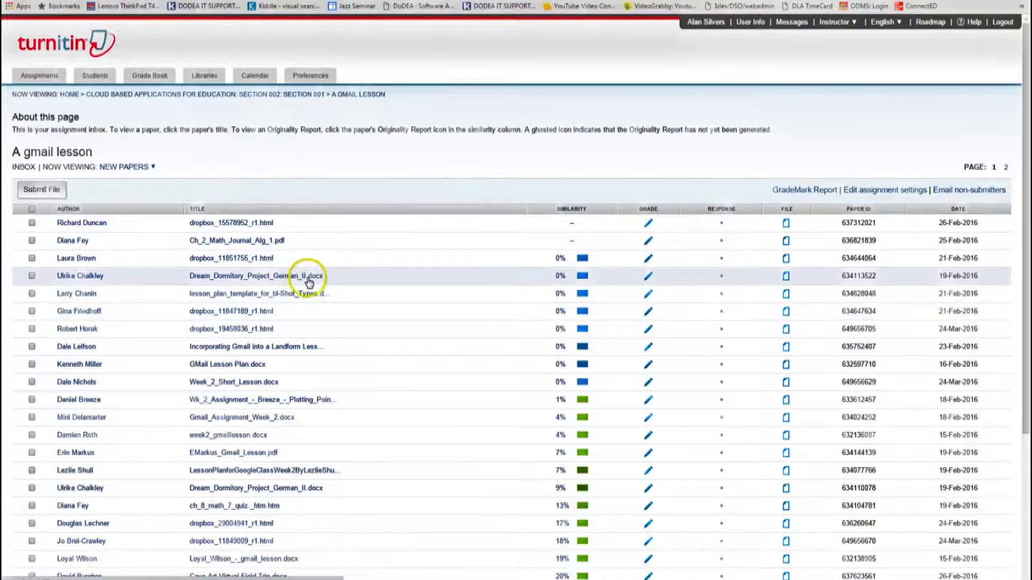
{"action": "left_click", "coordinate": [648, 276]}
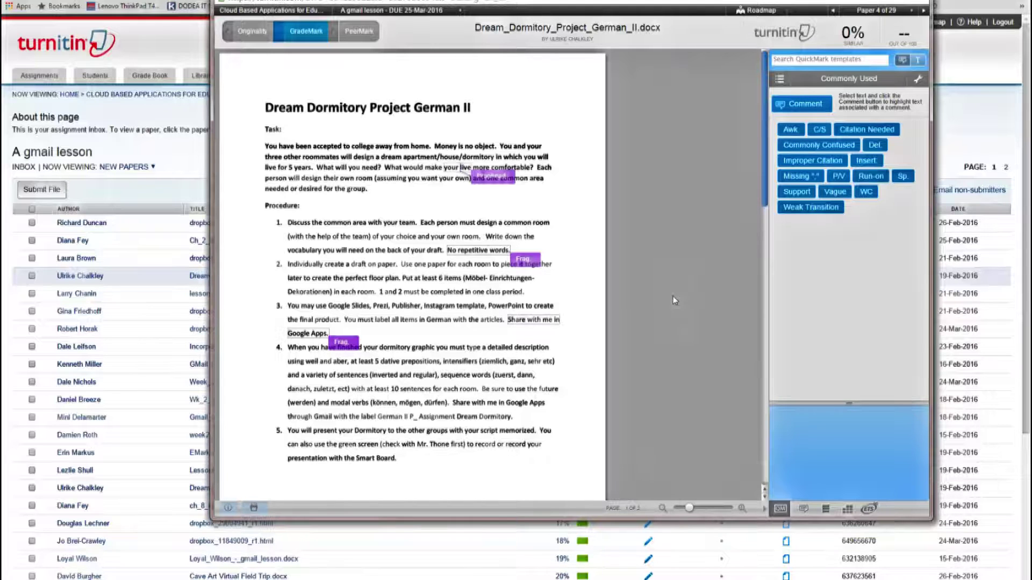
Examine the explanations behind the purple e-rater grammar marks on "your live", "No repetitive words" and "Share with me in Google Apps".
{"action": "left_click", "coordinate": [495, 176]}
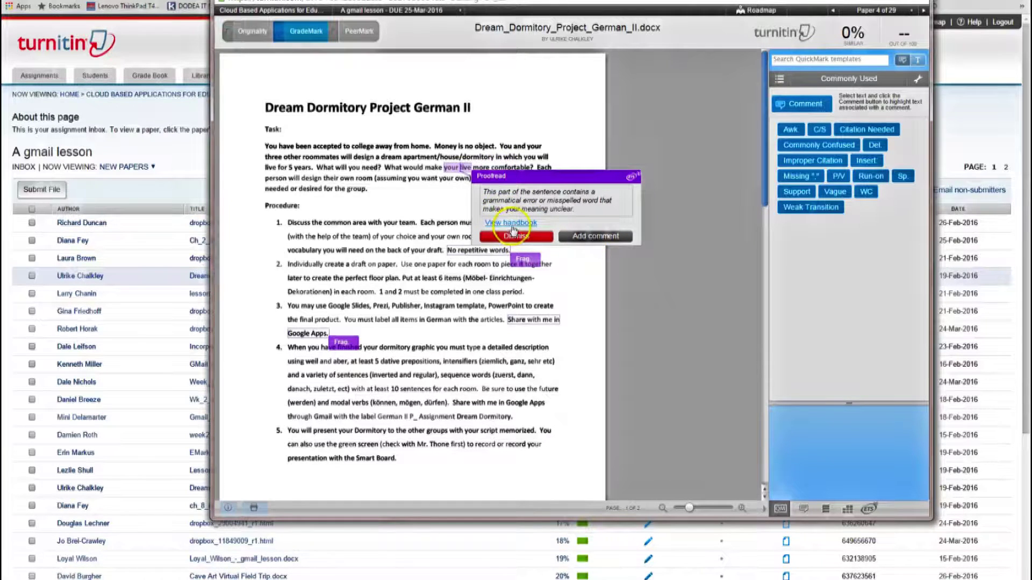
{"action": "left_click", "coordinate": [644, 300]}
{"action": "left_click", "coordinate": [524, 259]}
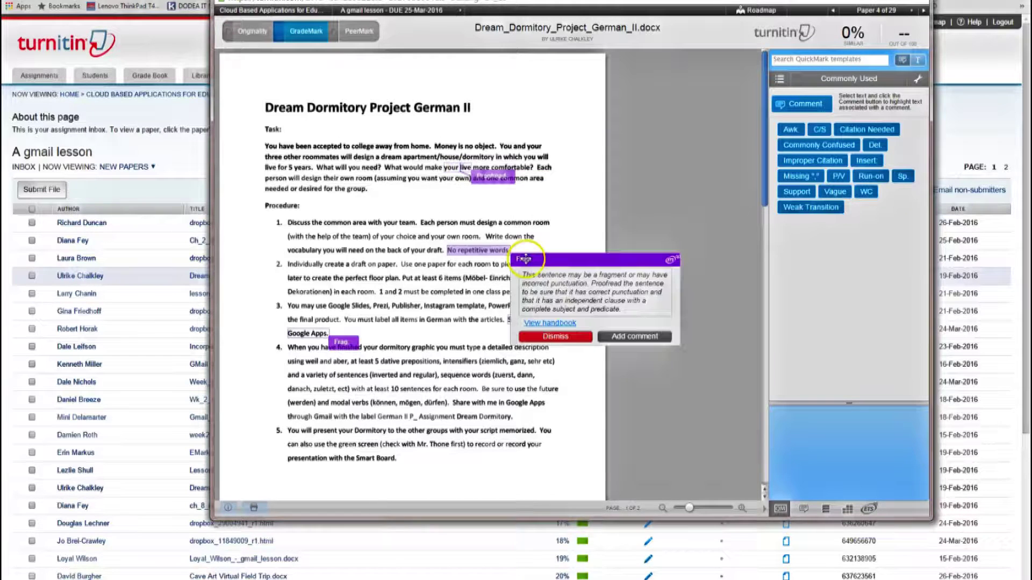
{"action": "left_click", "coordinate": [671, 430]}
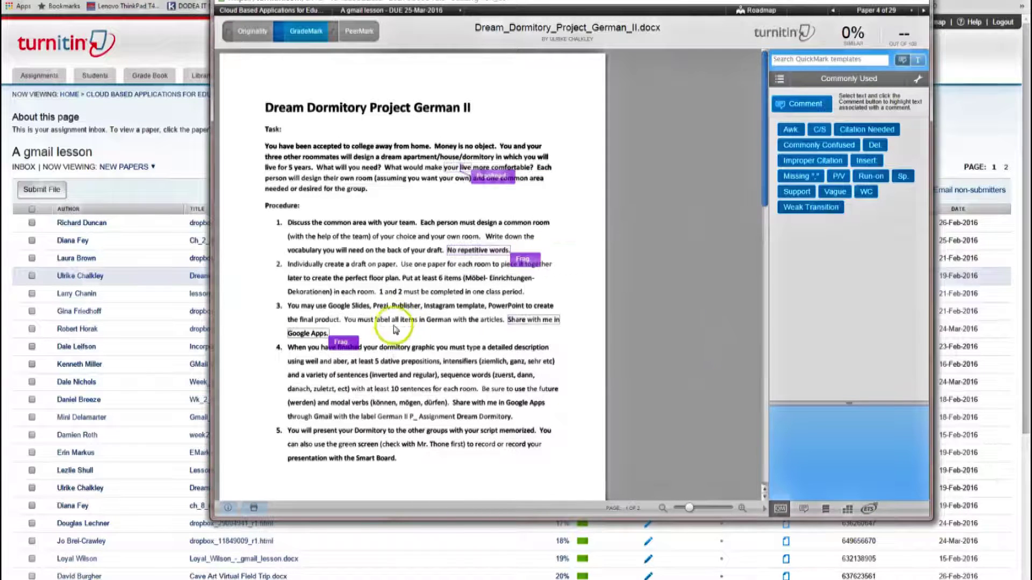
{"action": "left_click", "coordinate": [341, 343]}
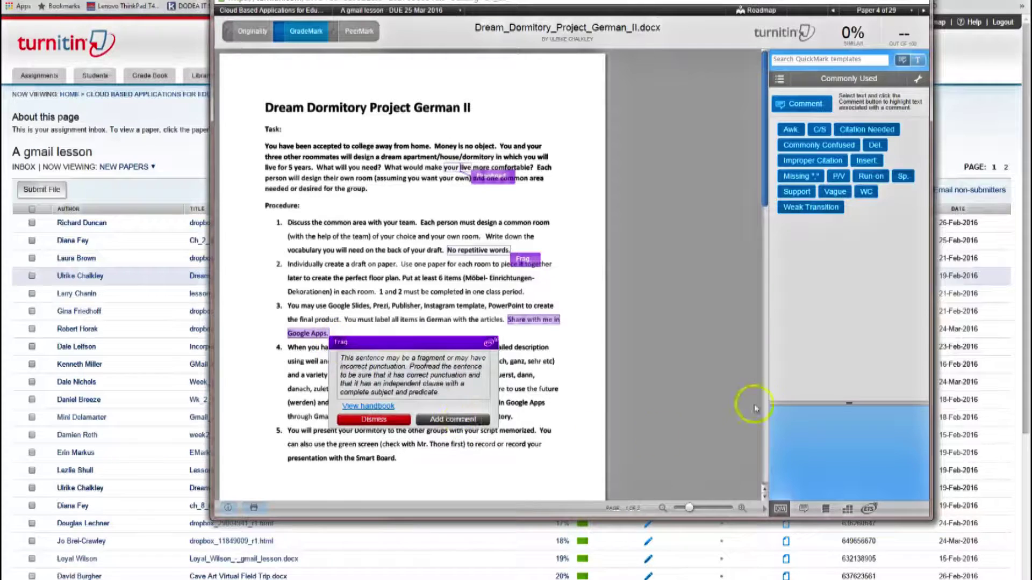
Close the fragment explanation and add a Commonly Confused QuickMark just below the Task paragraph of the paper.
{"action": "left_click", "coordinate": [656, 354]}
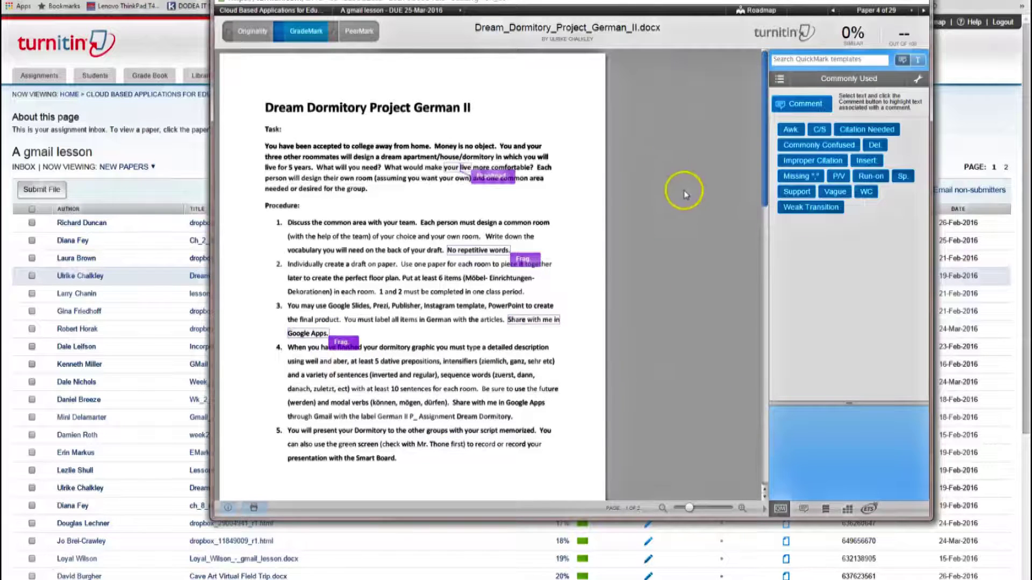
{"action": "left_click_drag", "start_coordinate": [818, 145], "coordinate": [395, 206]}
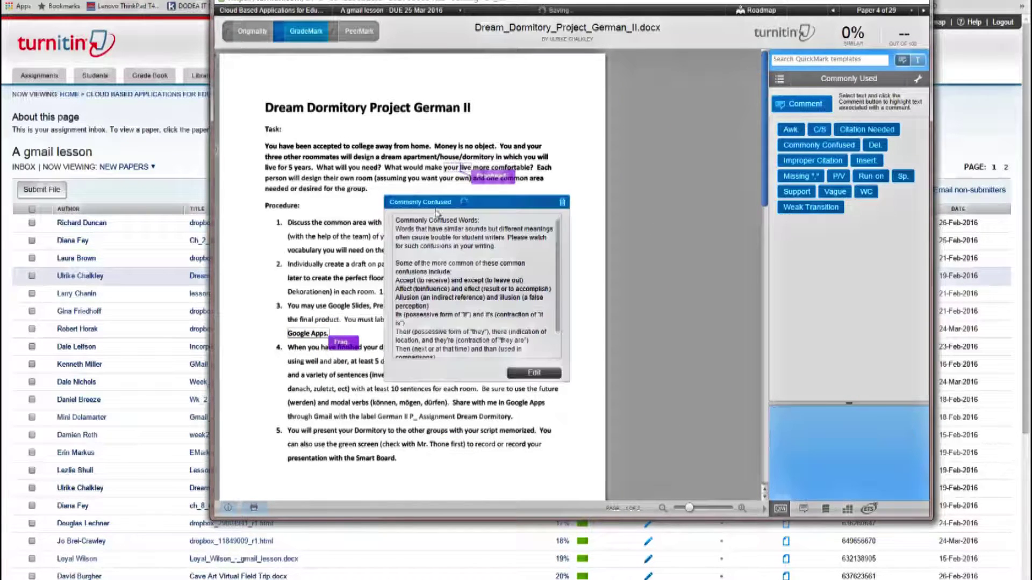
{"action": "left_click", "coordinate": [595, 202]}
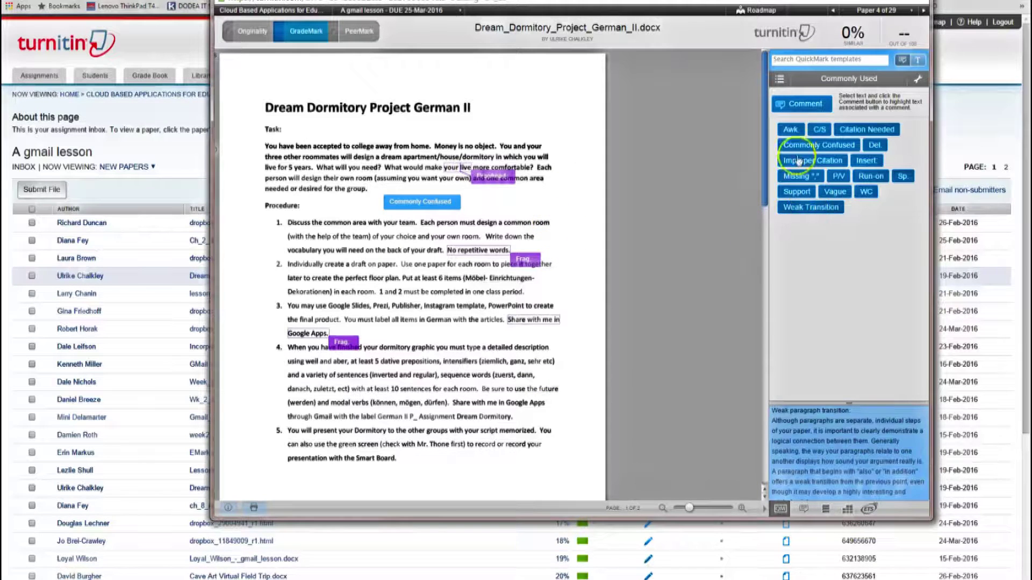
Check the available QuickMark sets and look through them in the QuickMark Manager, without changing the active set.
{"action": "left_click", "coordinate": [779, 78]}
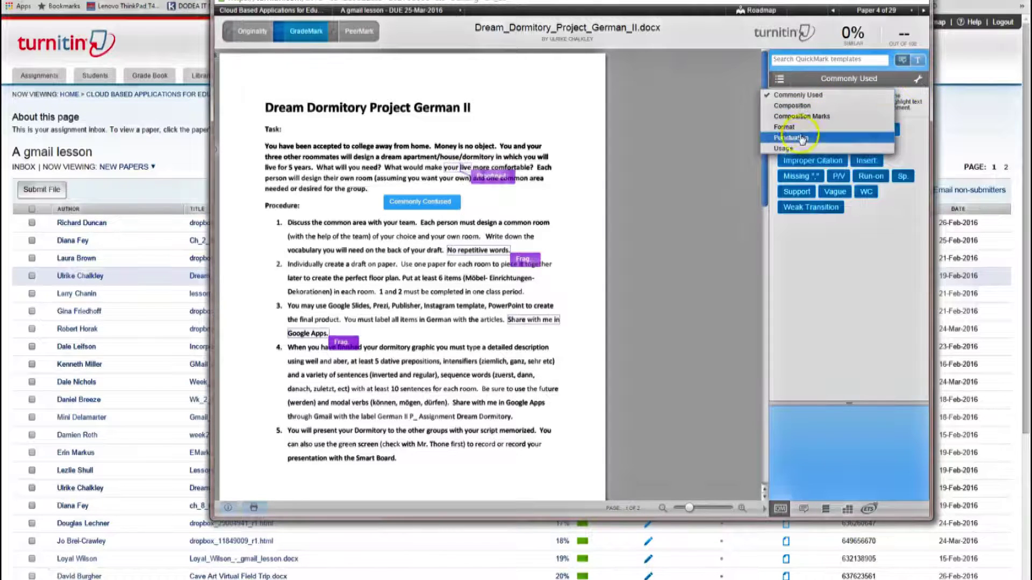
{"action": "left_click", "coordinate": [718, 120]}
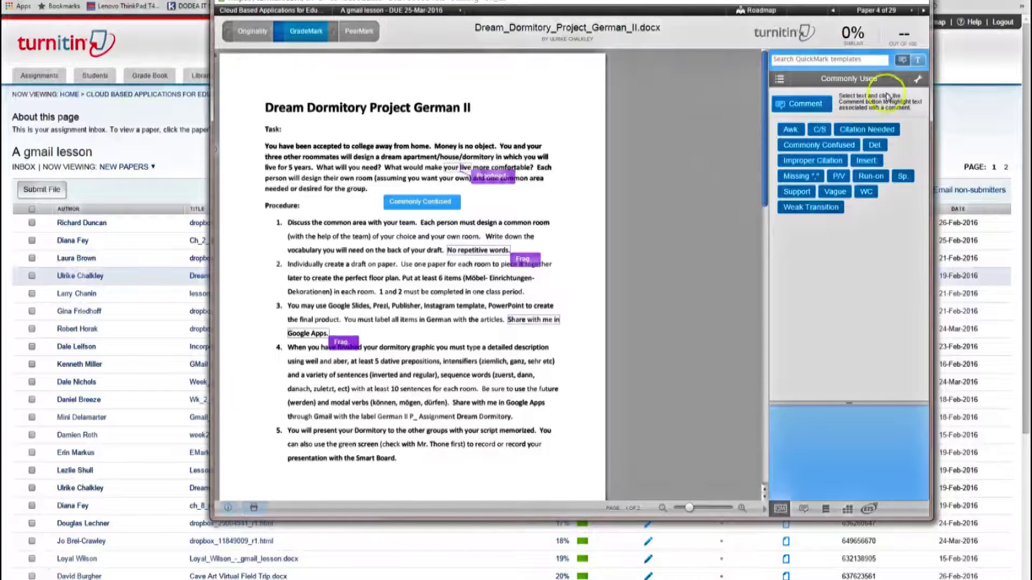
{"action": "left_click", "coordinate": [917, 80]}
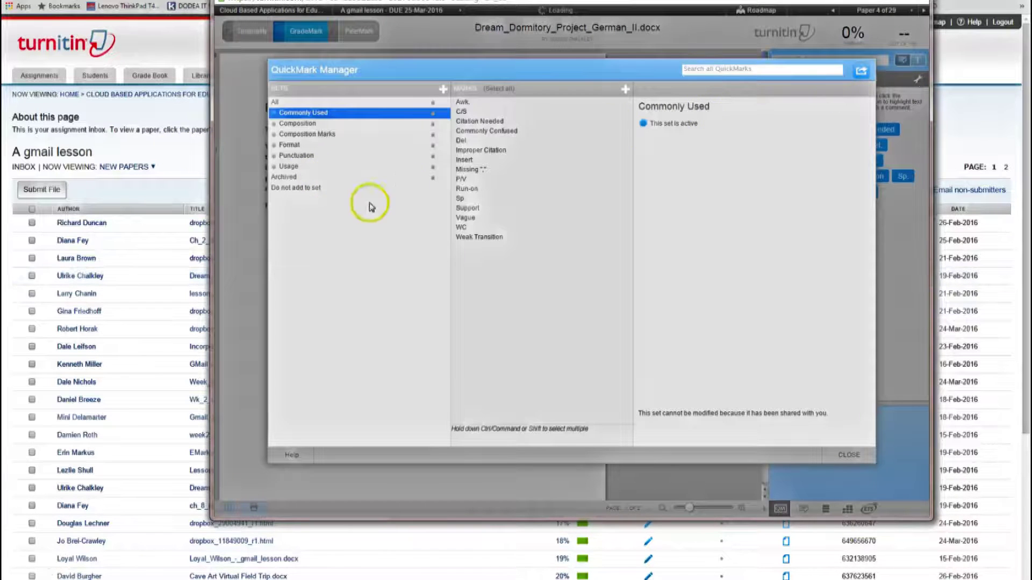
{"action": "left_click", "coordinate": [852, 456]}
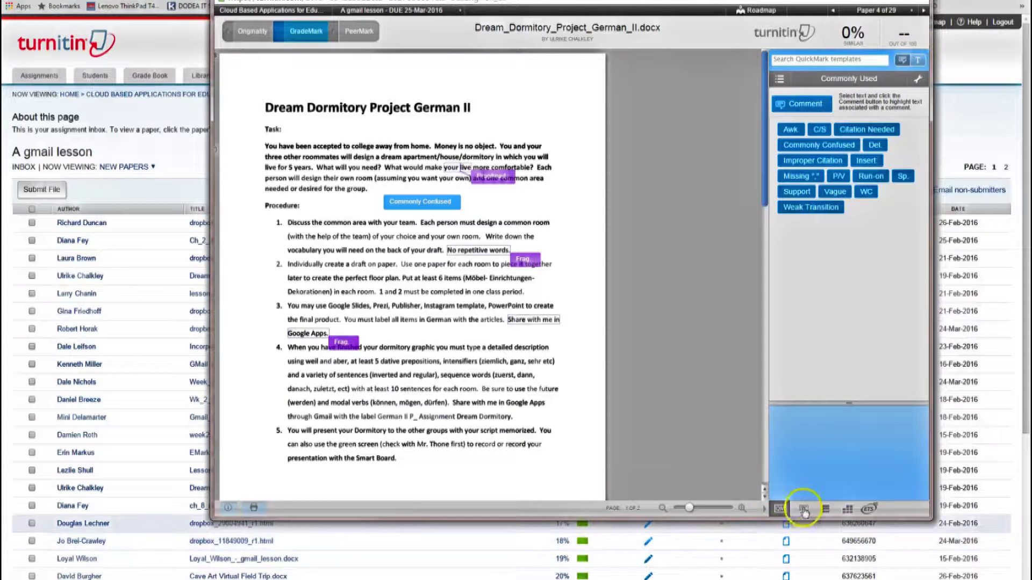
View the paper's comments list by page and its rubric section.
{"action": "left_click", "coordinate": [824, 509]}
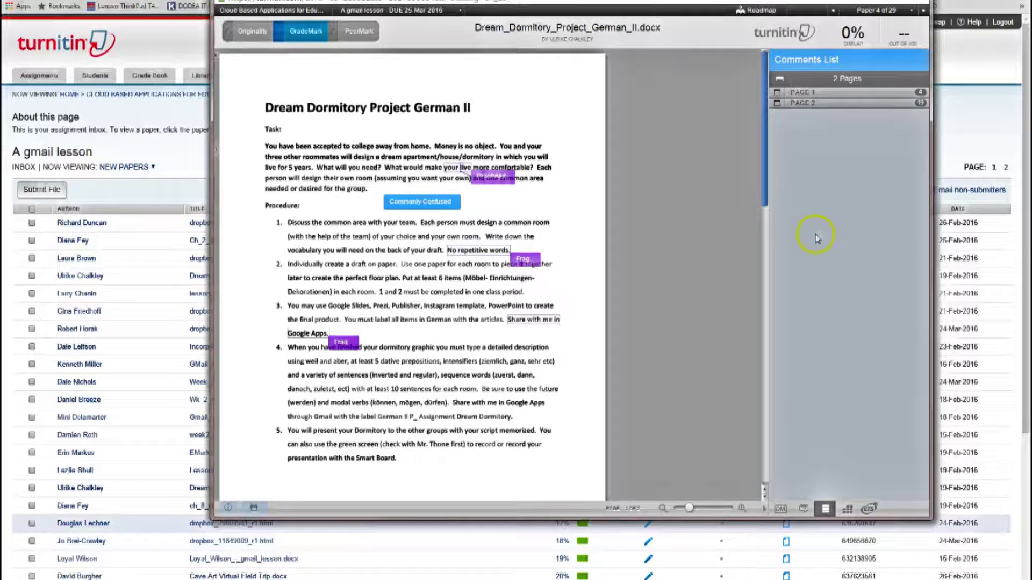
{"action": "left_click", "coordinate": [778, 509]}
{"action": "left_click", "coordinate": [848, 509]}
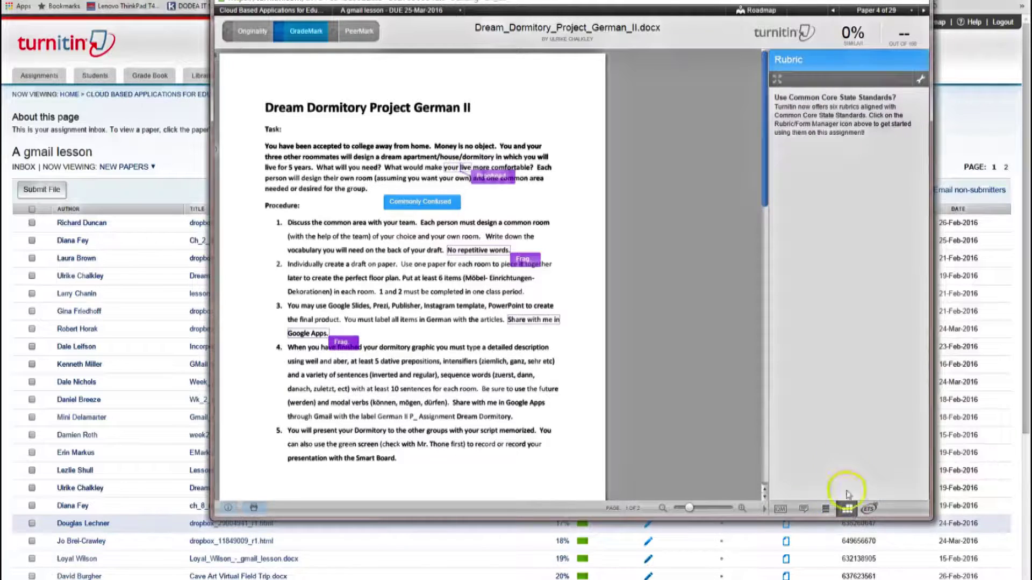
View the paper's Originality report and read through the text for highlighted matches.
{"action": "left_click", "coordinate": [253, 31]}
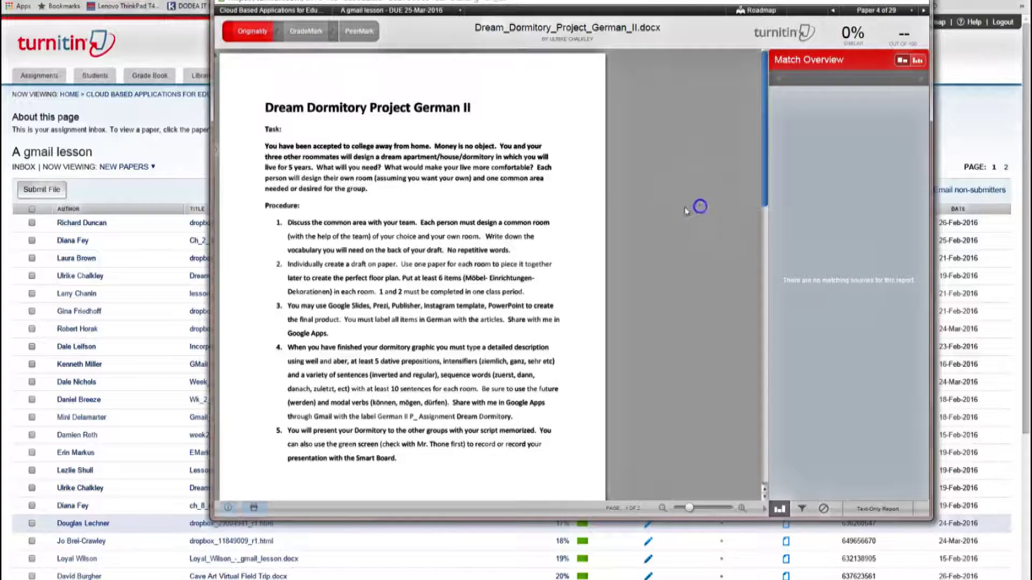
{"action": "scroll", "coordinate": [665, 217], "scroll_direction": "down", "scroll_amount": 3}
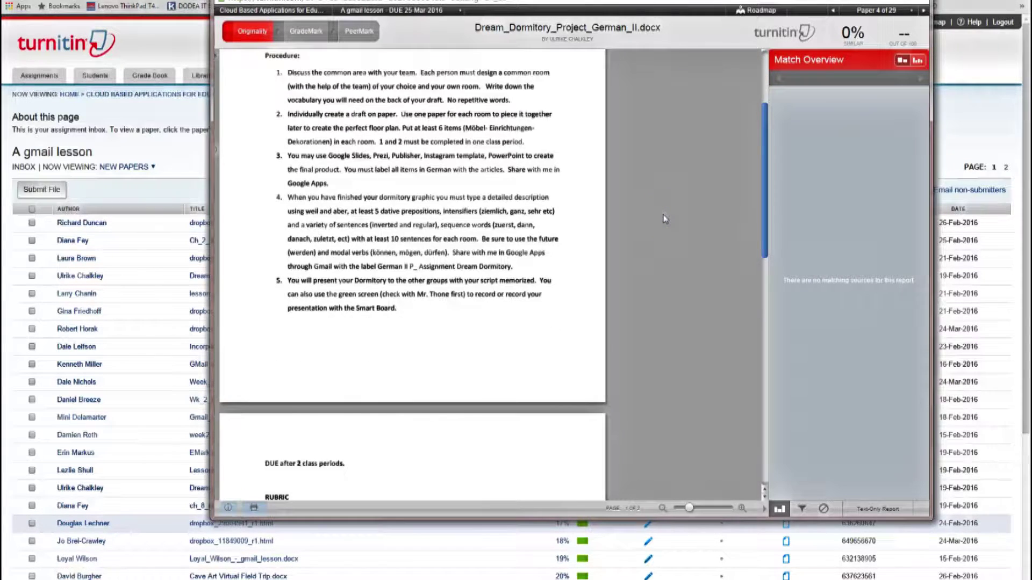
{"action": "scroll", "coordinate": [665, 218], "scroll_direction": "up", "scroll_amount": 3}
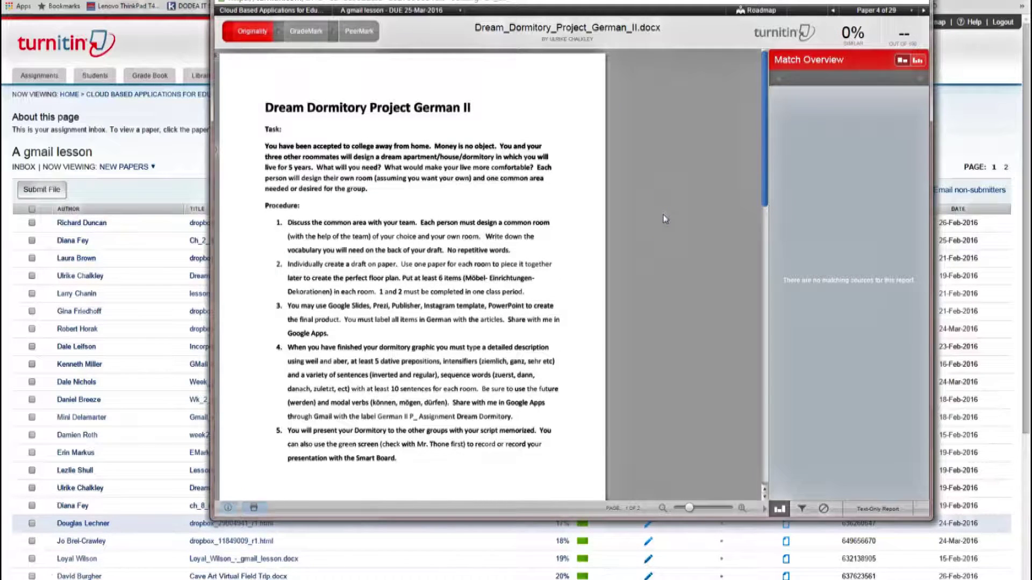
Switch to Schoology and re-sync "A gmail lesson" in the course's Turnitin assignment list.
{"action": "left_click", "coordinate": [176, 43]}
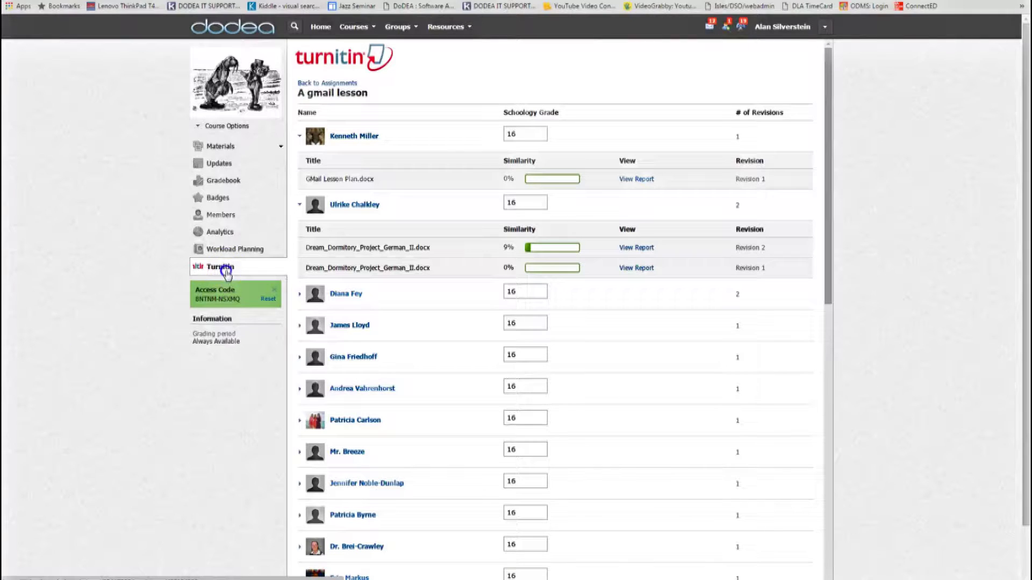
{"action": "key", "text": "alt+Left"}
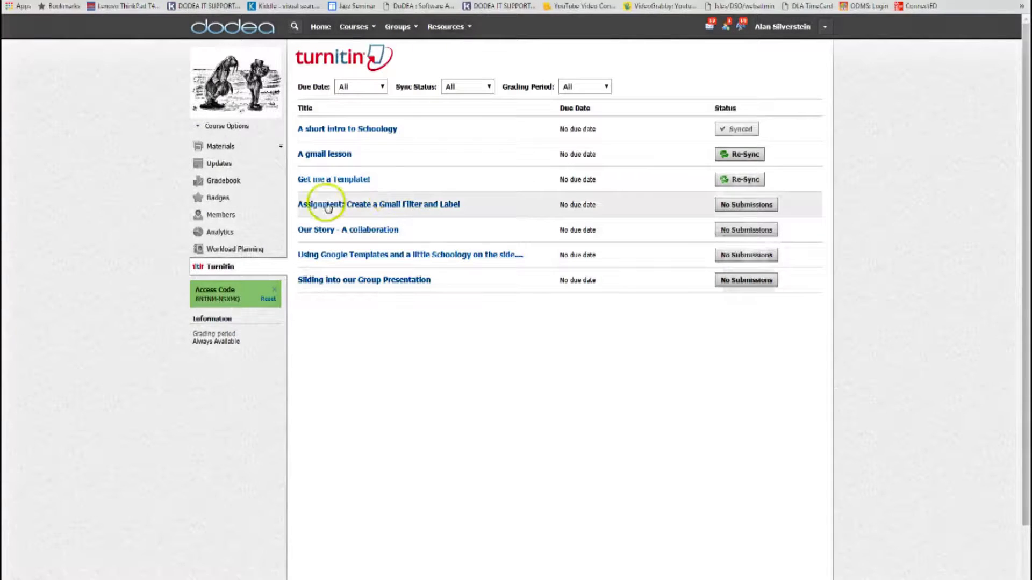
{"action": "left_click", "coordinate": [725, 160]}
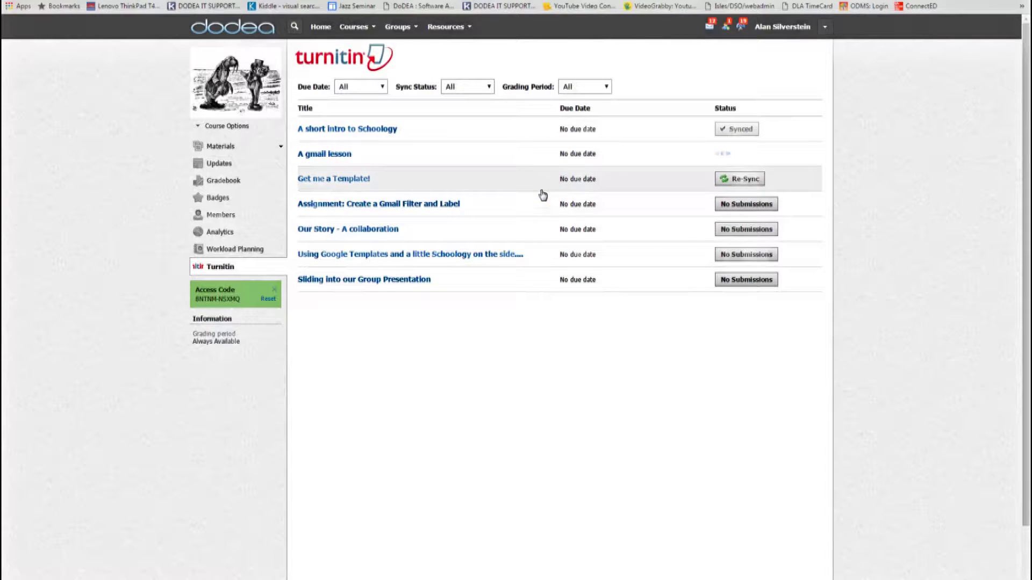
Open "A gmail lesson" in Schoology and view the 9% similarity report for Revision 2 of Dream_Dormitory_Project_German_II.docx.
{"action": "left_click", "coordinate": [338, 184]}
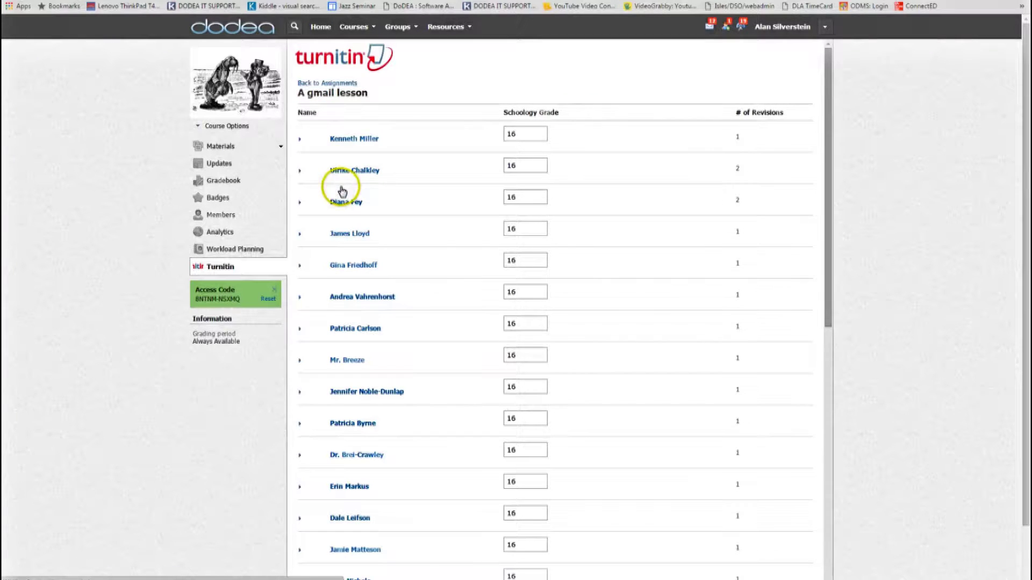
{"action": "left_click", "coordinate": [358, 167]}
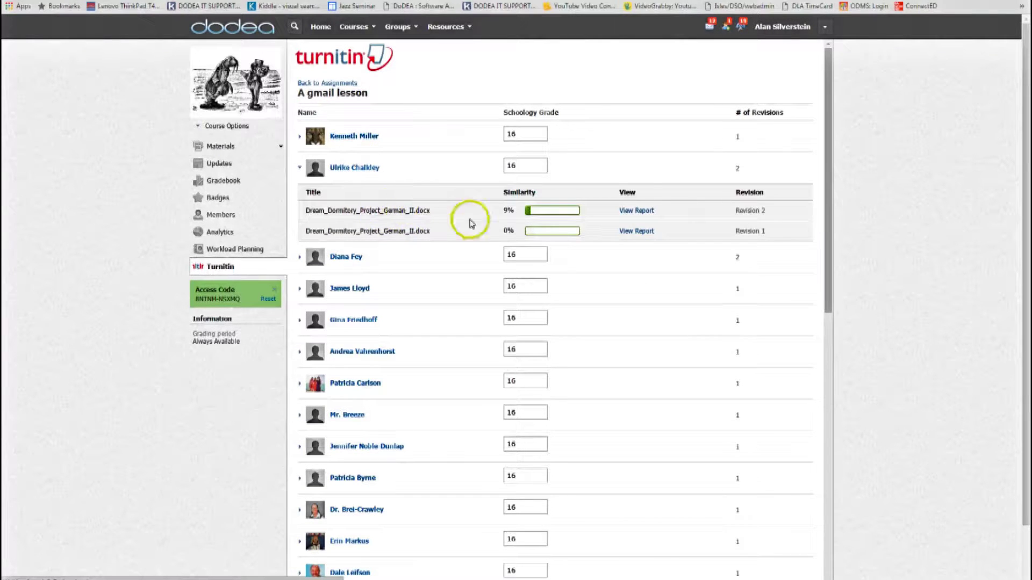
{"action": "left_click", "coordinate": [637, 210]}
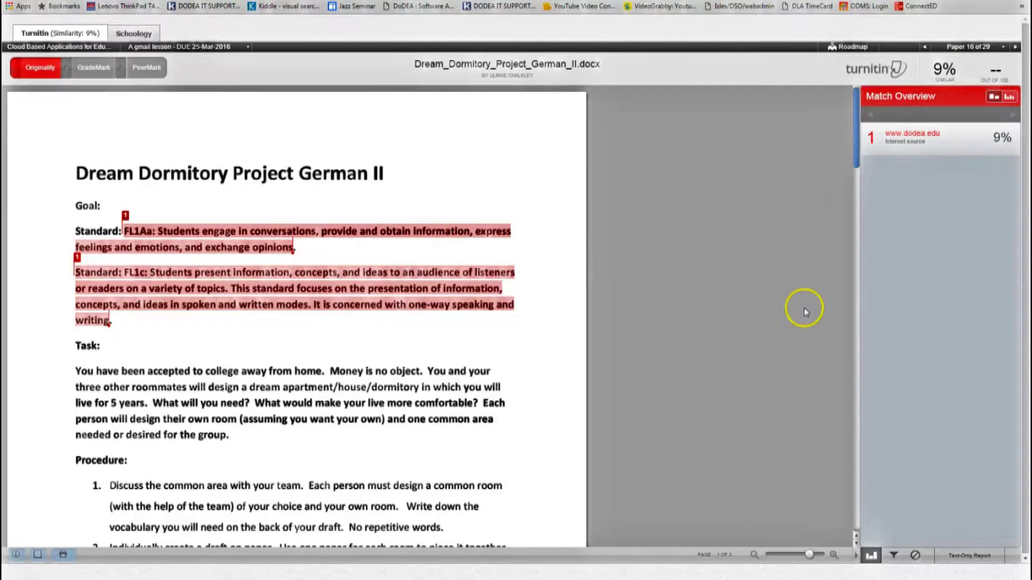
Examine the e-rater marks on the Revision 2 paper in GradeMark and activate its grade field out of 100.
{"action": "left_click", "coordinate": [93, 67]}
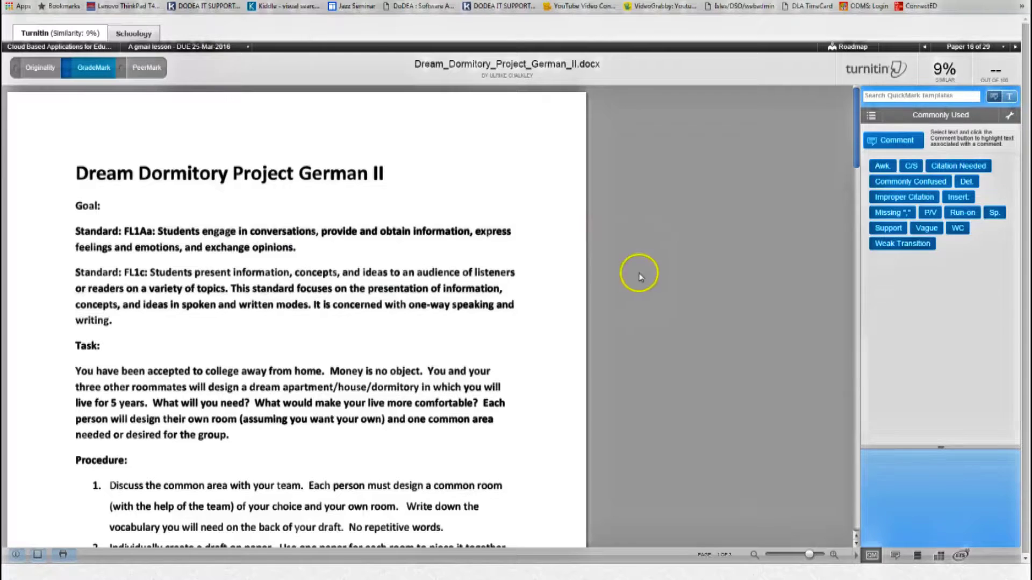
{"action": "scroll", "coordinate": [676, 275], "scroll_direction": "down", "scroll_amount": 4}
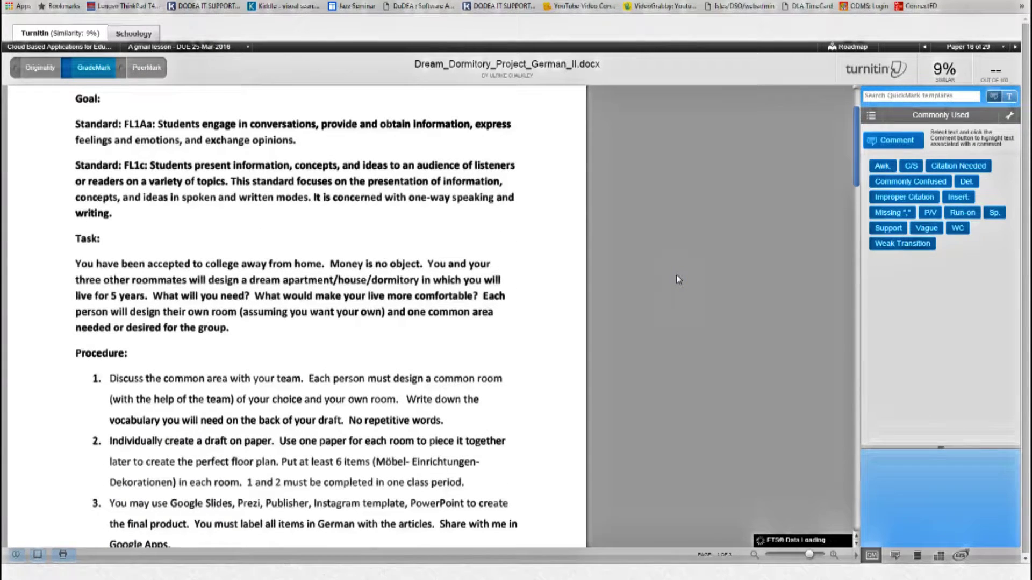
{"action": "scroll", "coordinate": [676, 275], "scroll_direction": "down", "scroll_amount": 2}
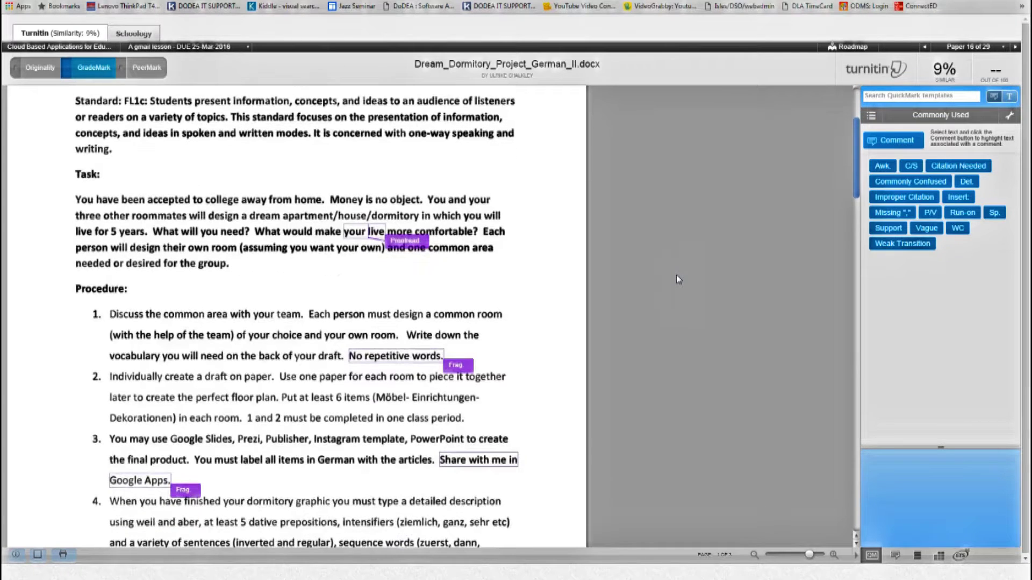
{"action": "scroll", "coordinate": [676, 278], "scroll_direction": "up", "scroll_amount": 4}
{"action": "left_click", "coordinate": [900, 217]}
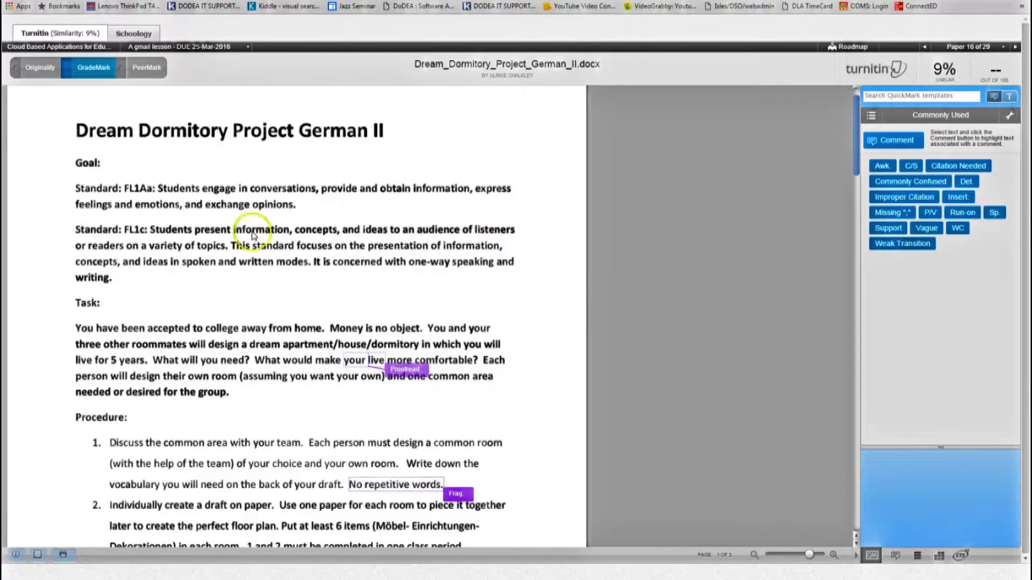
{"action": "left_click", "coordinate": [998, 68]}
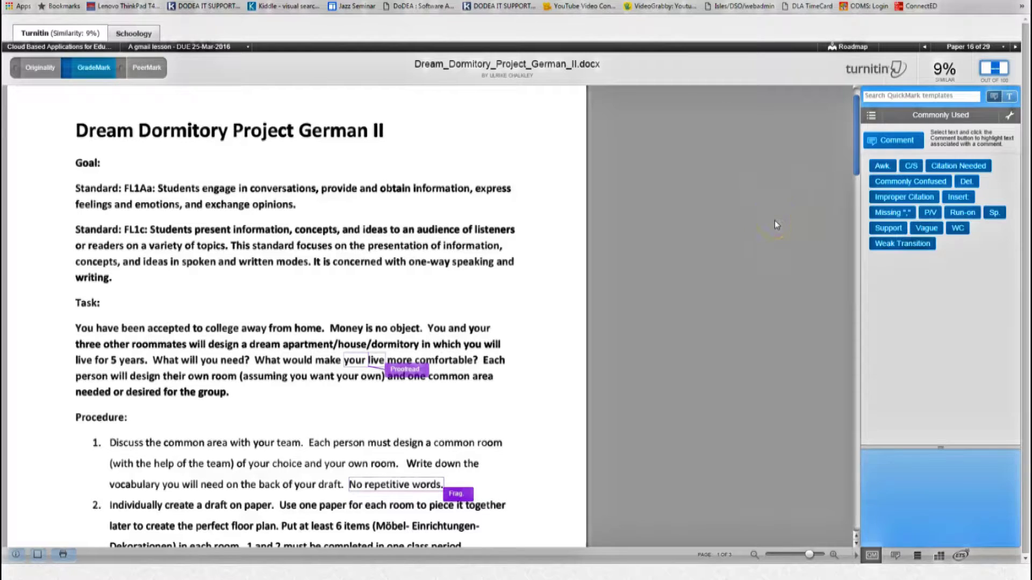
View the same submission in Schoology's own document viewer with its grade and comments.
{"action": "left_click", "coordinate": [134, 33]}
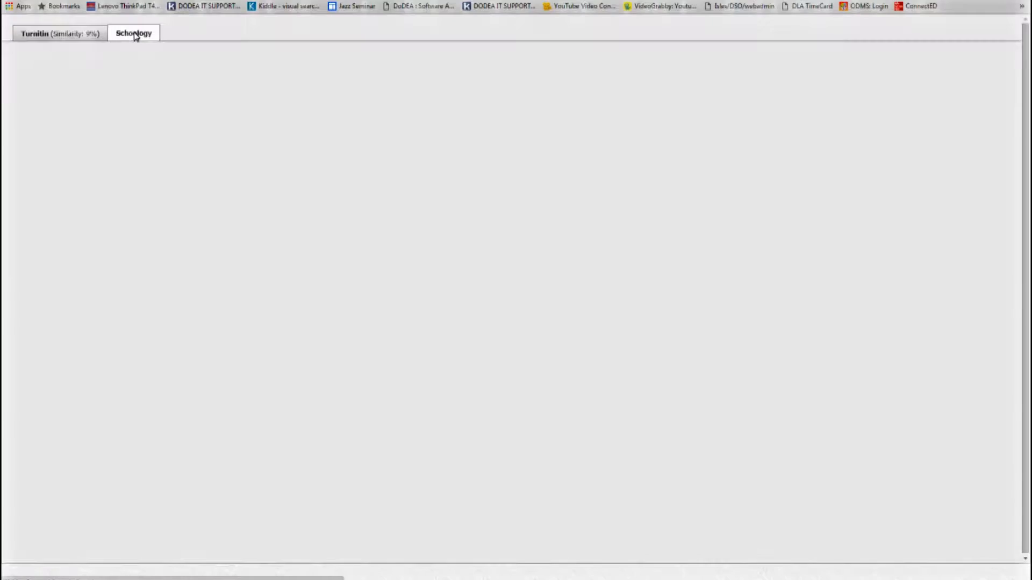
{"action": "left_click", "coordinate": [286, 91]}
{"action": "left_click", "coordinate": [561, 208]}
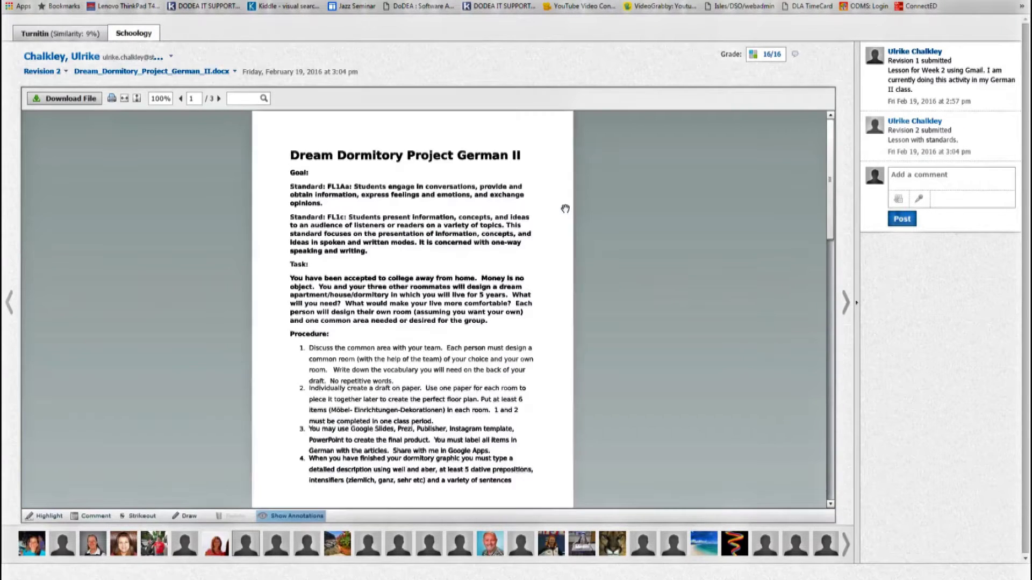
Return to the paper's Turnitin similarity report and check its filters and settings for excluding quotes, bibliography and small matches.
{"action": "left_click", "coordinate": [71, 39]}
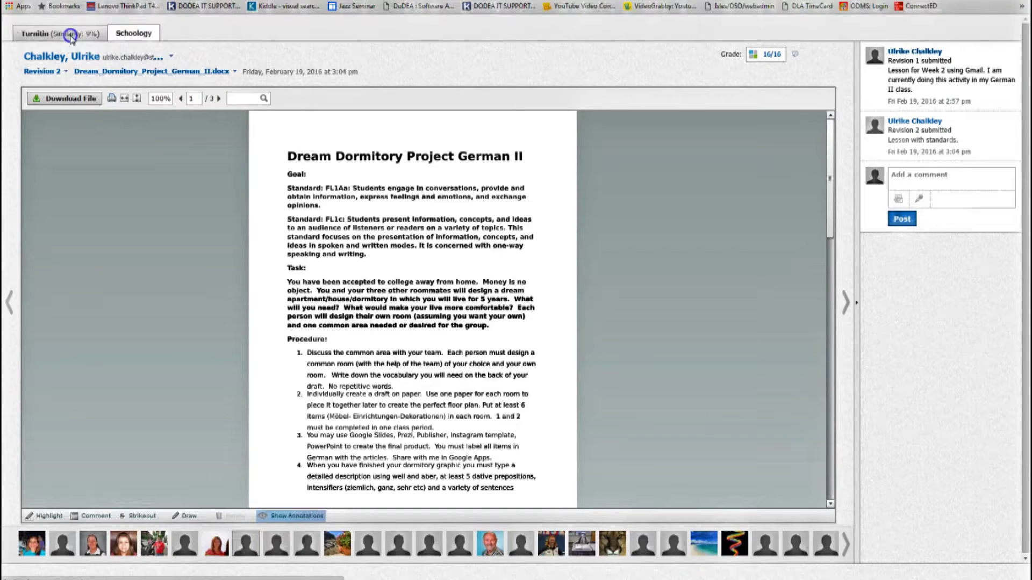
{"action": "left_click", "coordinate": [896, 556]}
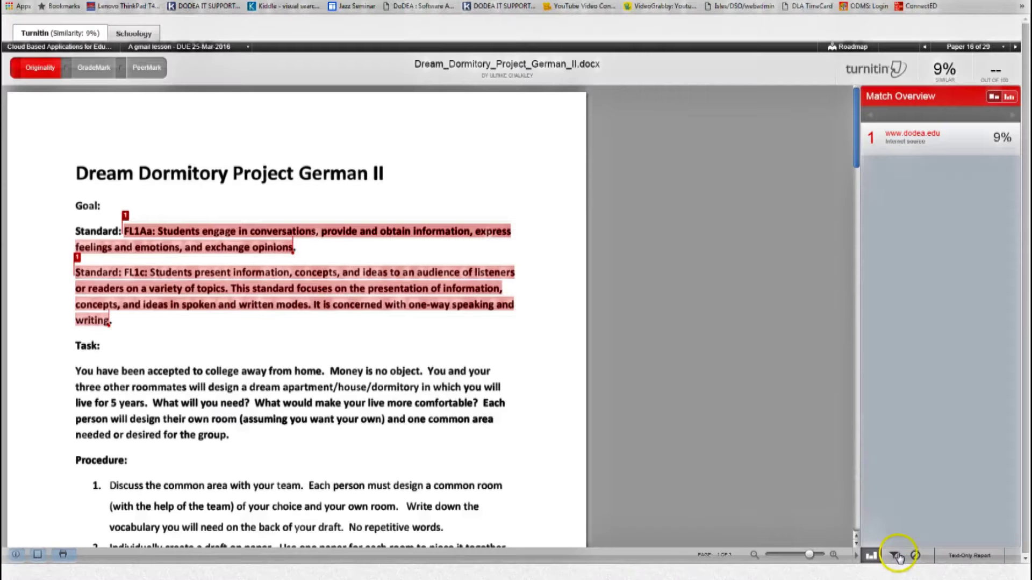
{"action": "left_click", "coordinate": [935, 246]}
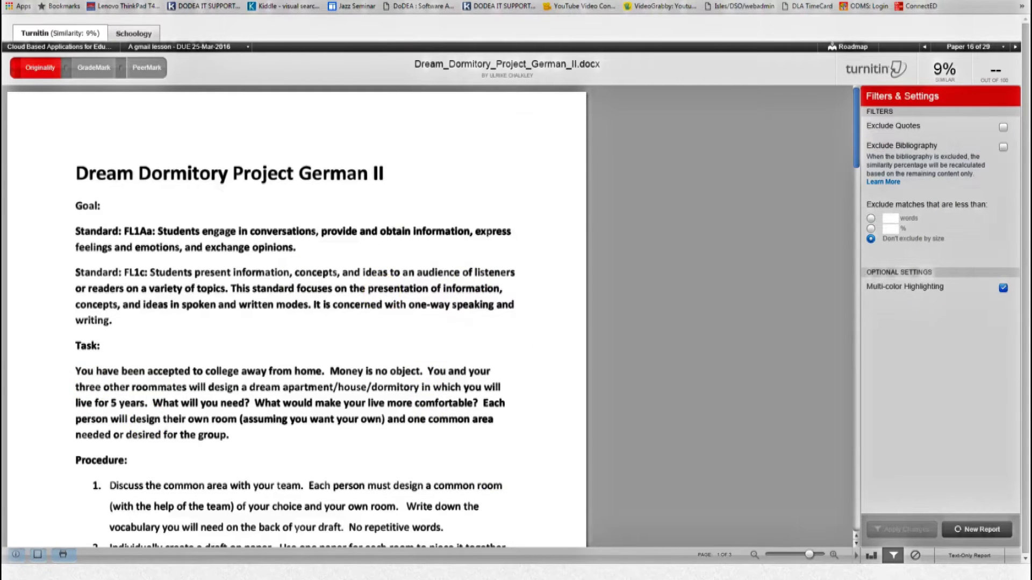
Close the similarity report and look through the "A gmail lesson" inbox of papers in Turnitin.
{"action": "key", "text": "ctrl+w"}
{"action": "scroll", "coordinate": [621, 299], "scroll_direction": "down", "scroll_amount": 4}
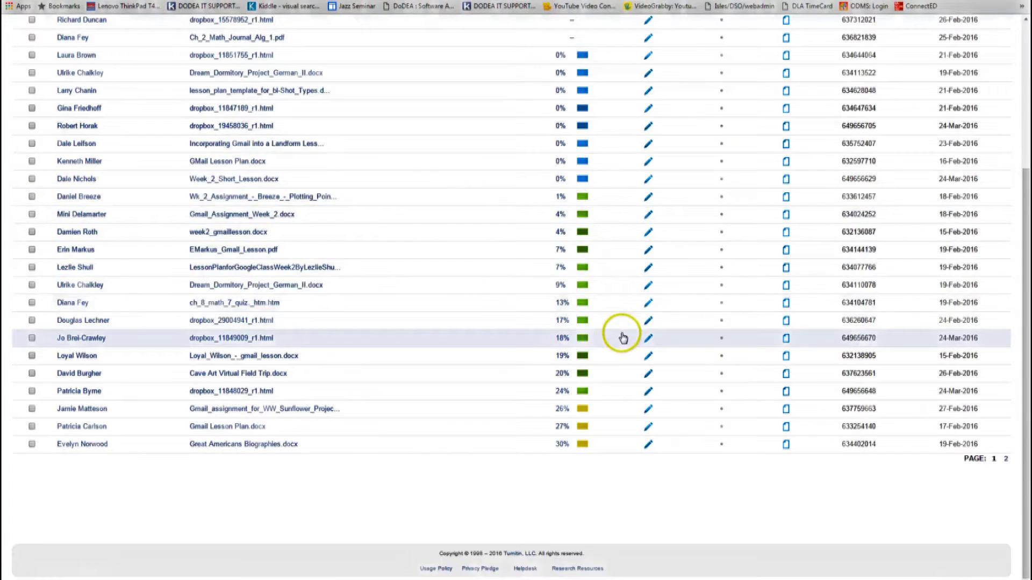
{"action": "scroll", "coordinate": [623, 337], "scroll_direction": "up", "scroll_amount": 4}
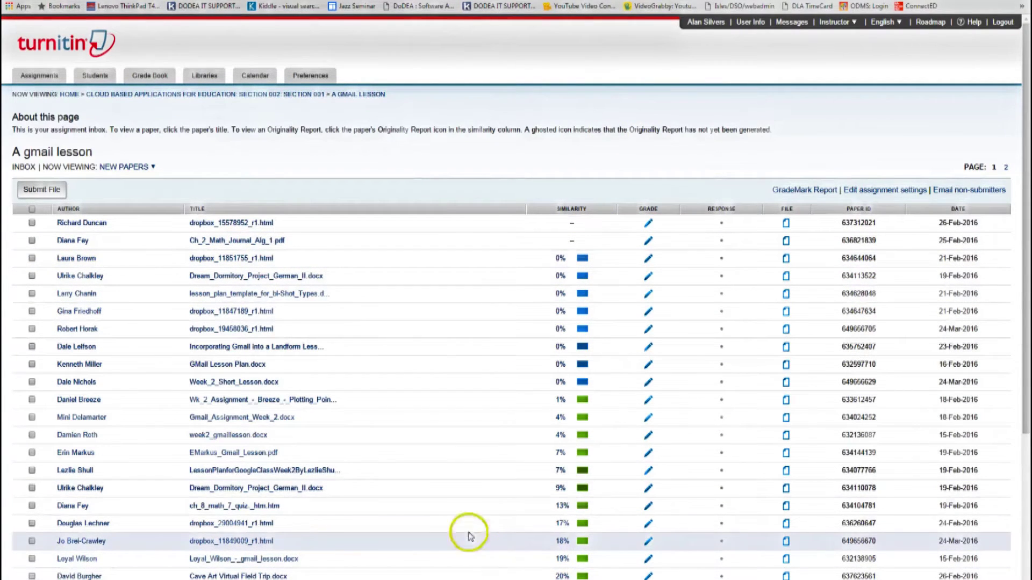
{"action": "scroll", "coordinate": [439, 495], "scroll_direction": "down", "scroll_amount": 2}
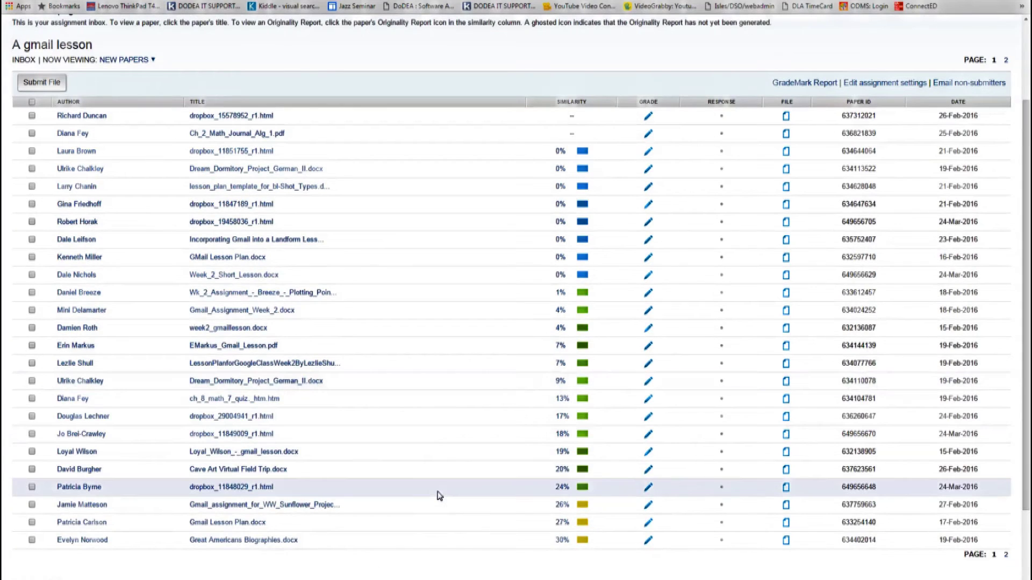
{"action": "left_click", "coordinate": [24, 570]}
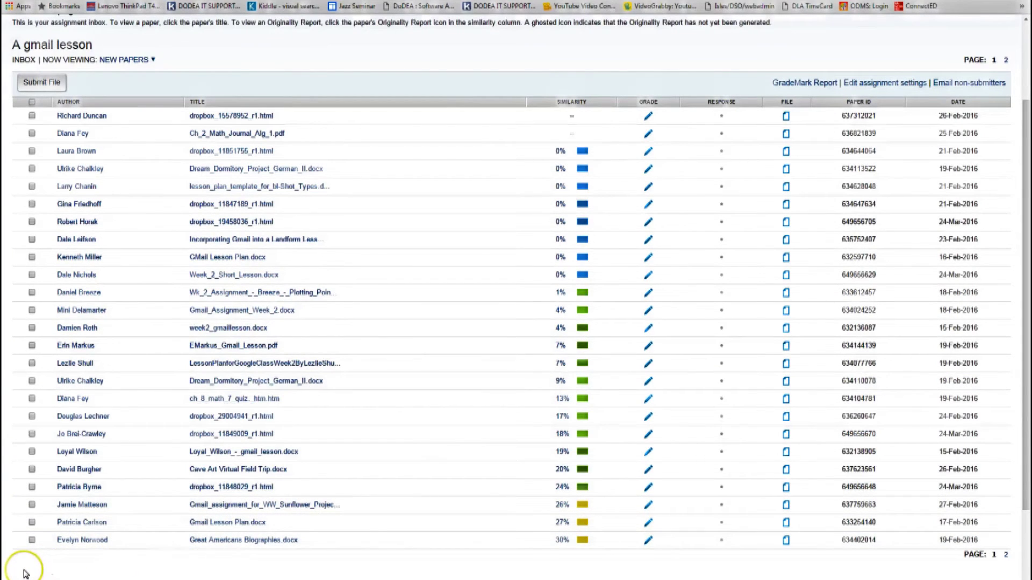